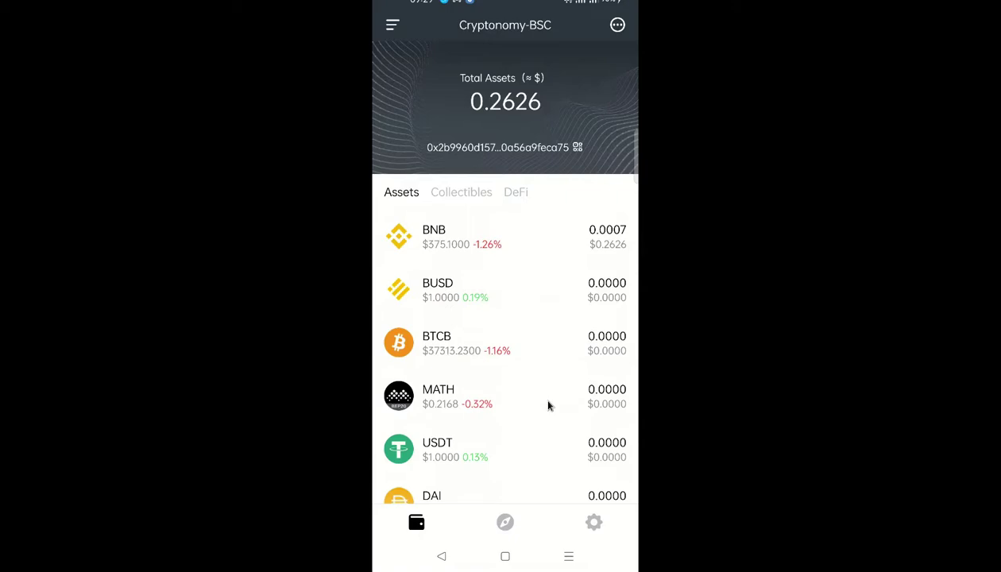
# Step: Switch to the Math Wallet browser extension and open its web wallet for the Fantom account
pyautogui.hotkey('alt', 'Tab')
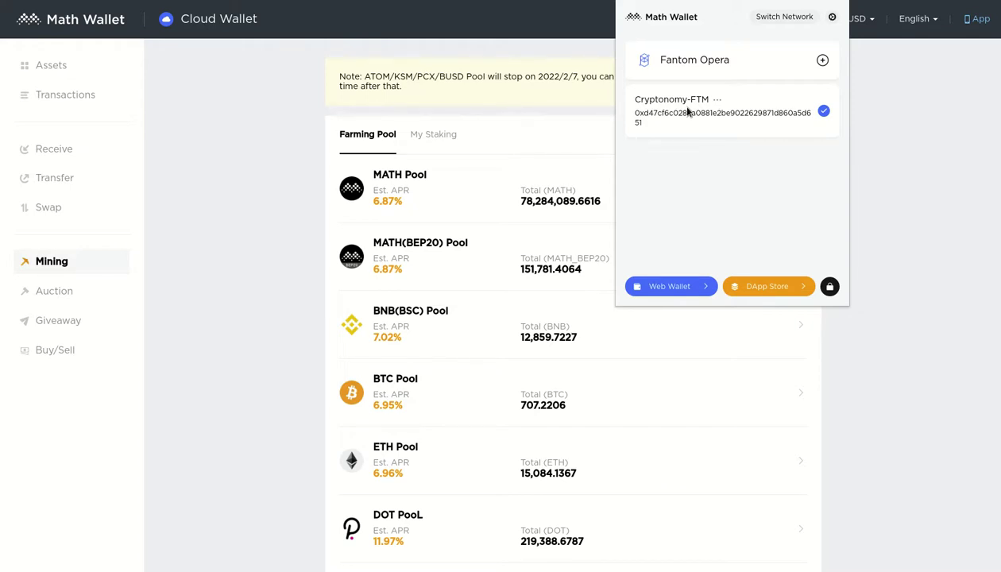
pyautogui.click(674, 290)
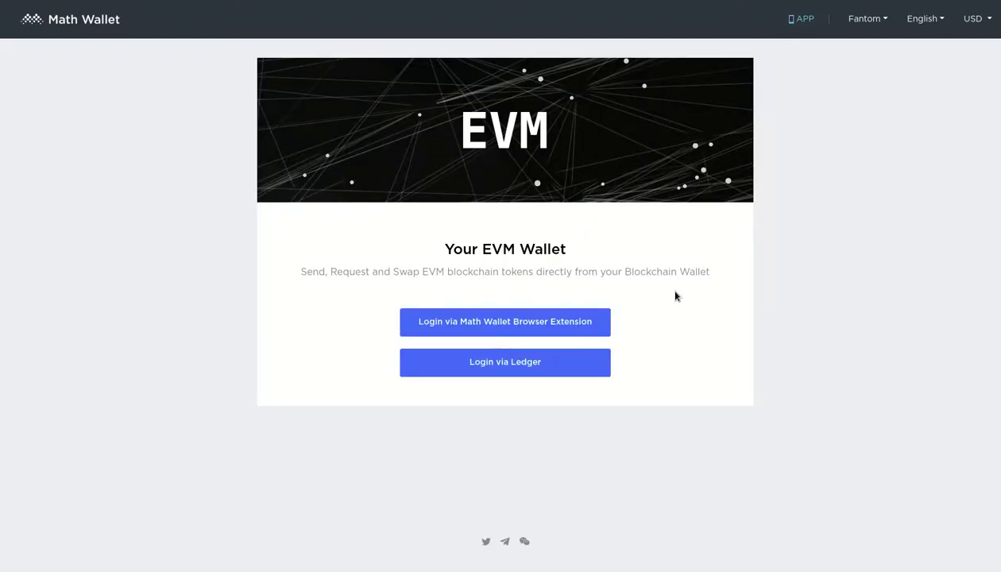
# Step: Try to log in to the Fantom web wallet through the Math Wallet browser extension, allowing the switch to Fantom Opera
pyautogui.click(514, 324)
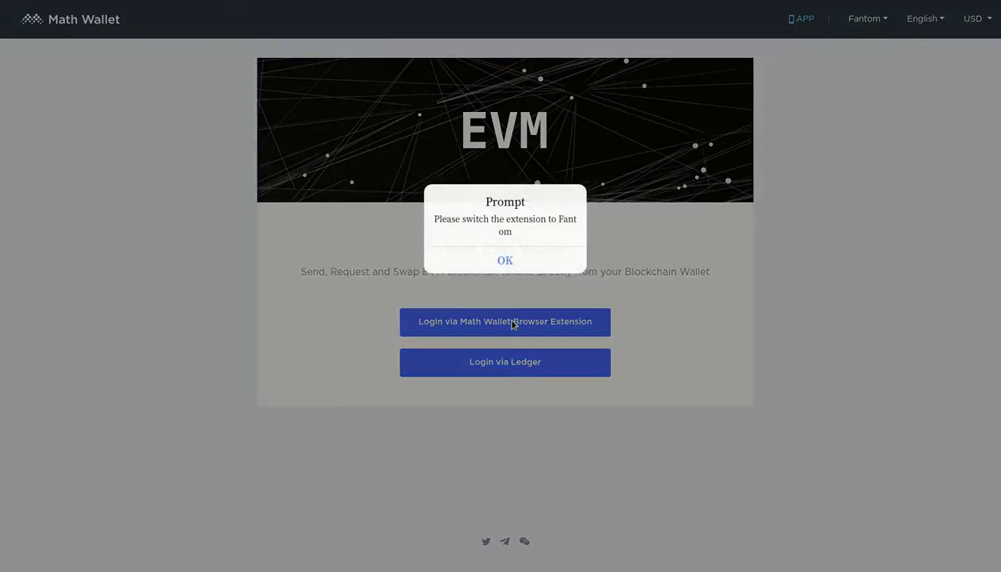
pyautogui.click(506, 260)
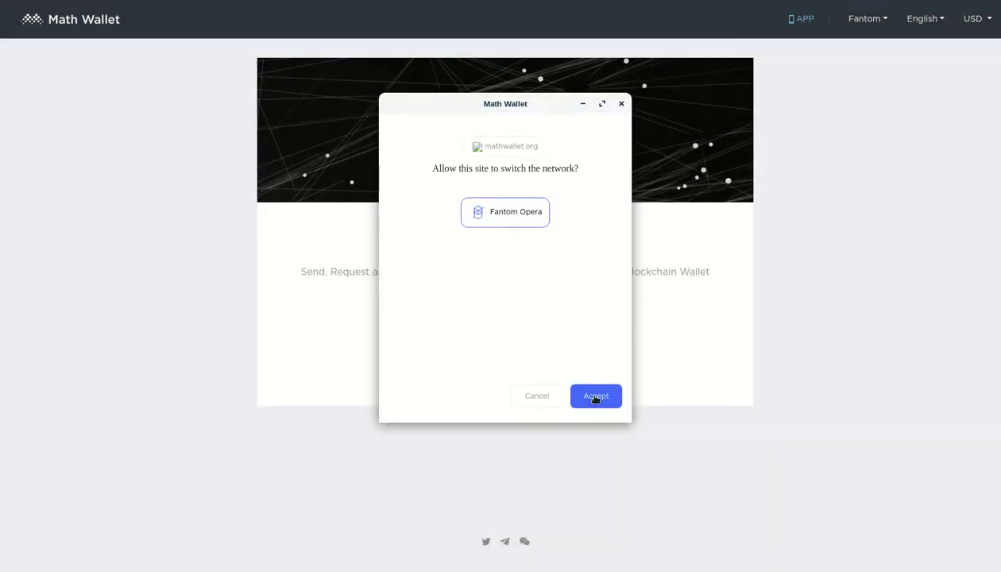
pyautogui.click(595, 396)
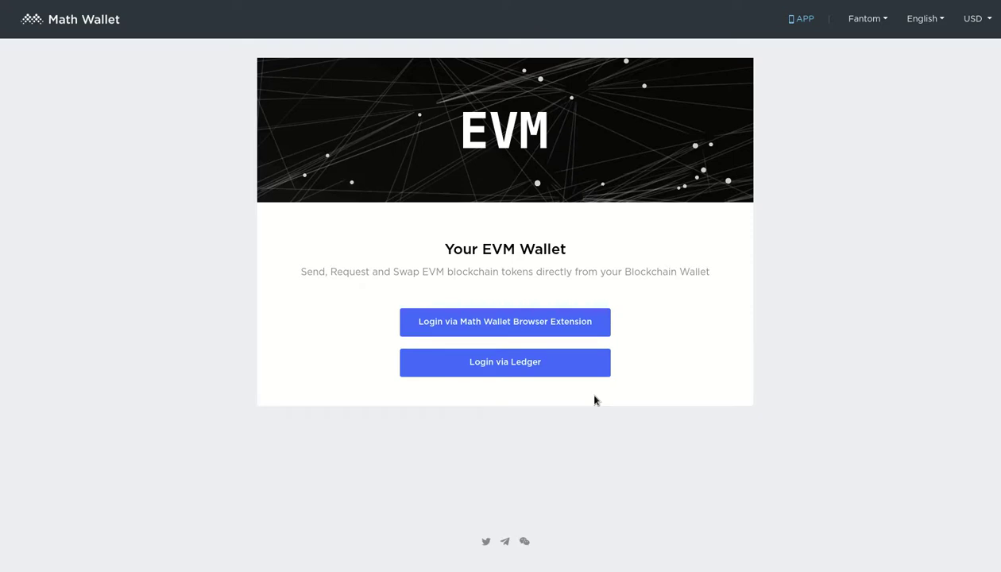
pyautogui.click(559, 325)
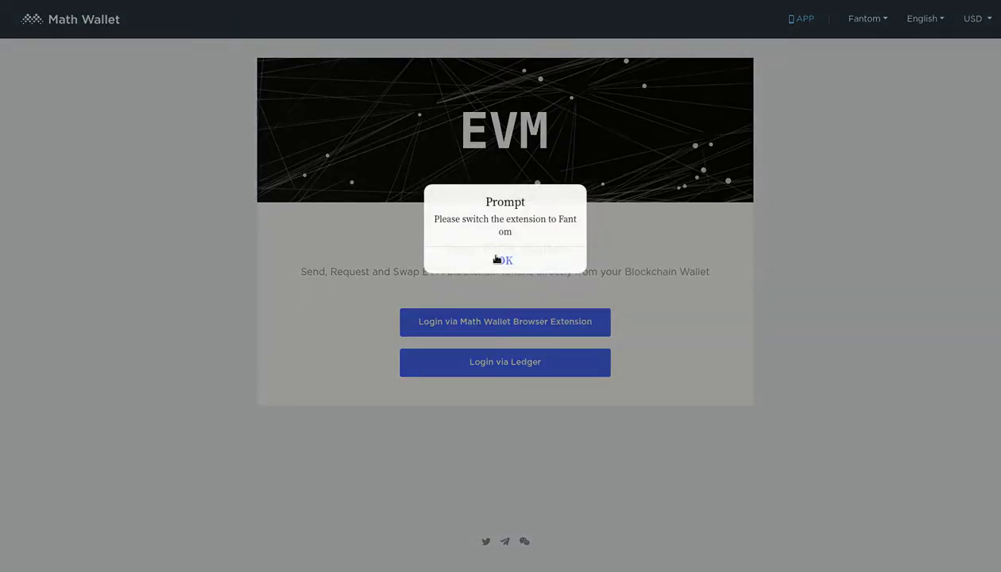
pyautogui.click(500, 260)
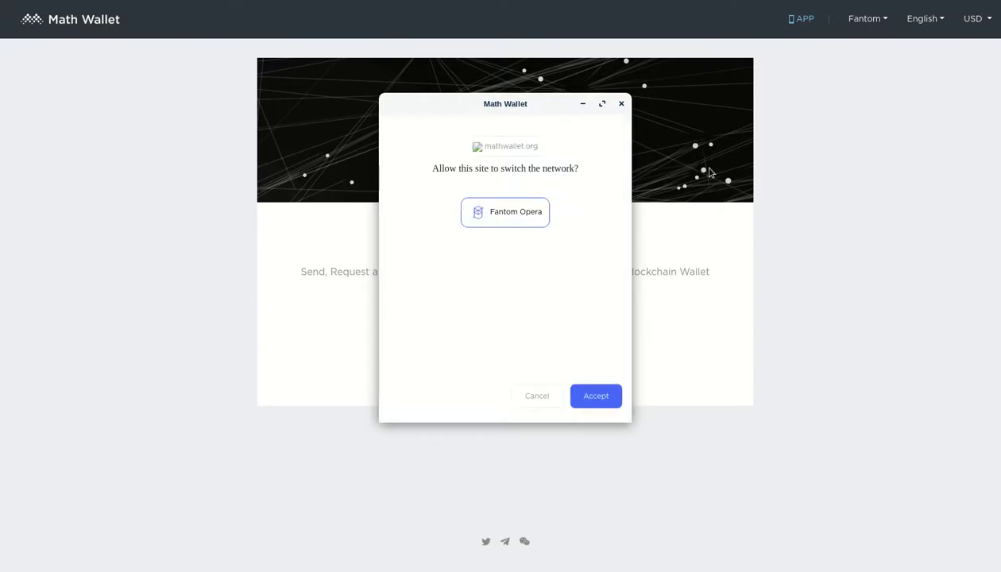
pyautogui.click(598, 396)
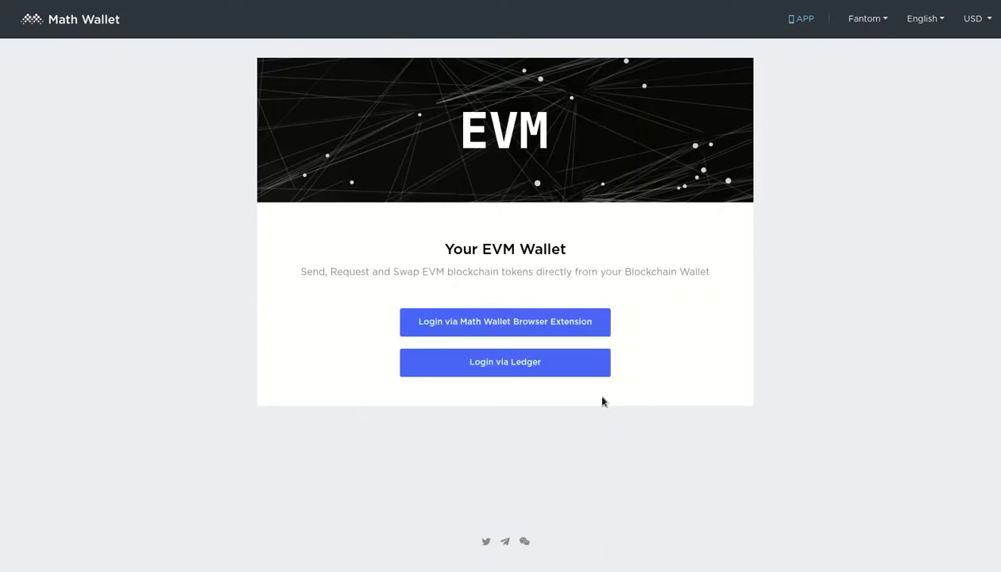
# Step: Change the web wallet's network to BSC and log in through the browser extension, allowing the switch to Binance Smart Chain
pyautogui.click(871, 24)
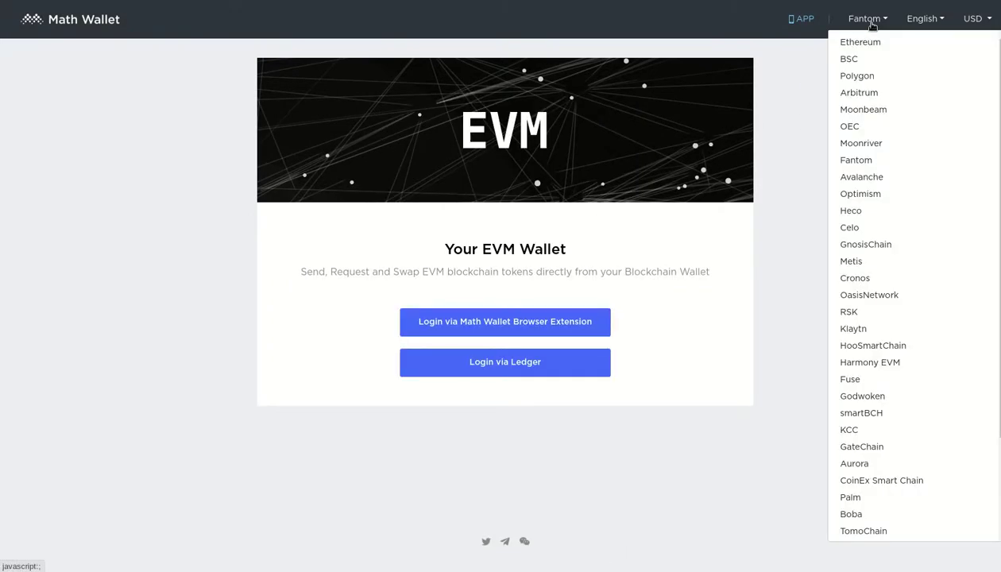
pyautogui.click(849, 58)
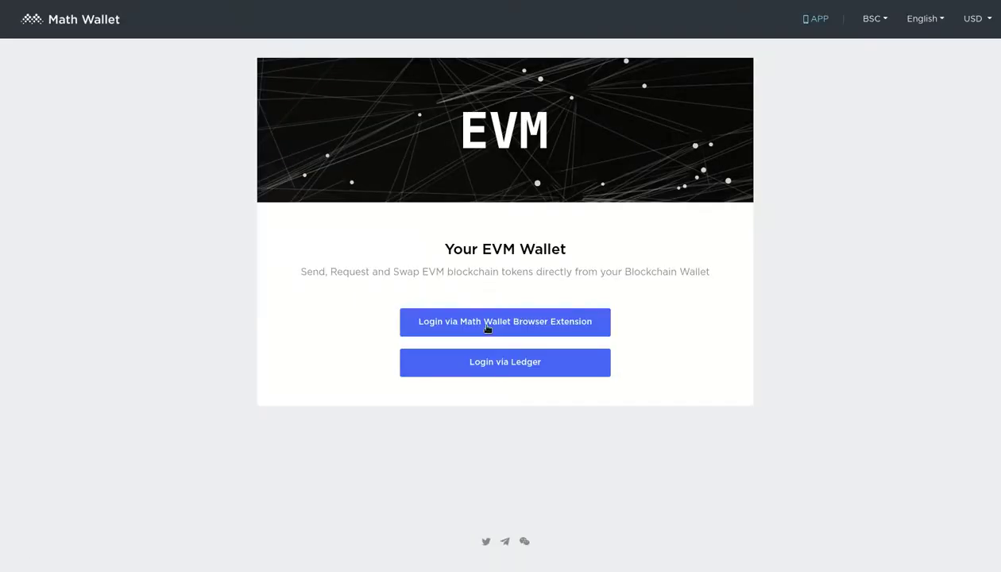
pyautogui.click(487, 326)
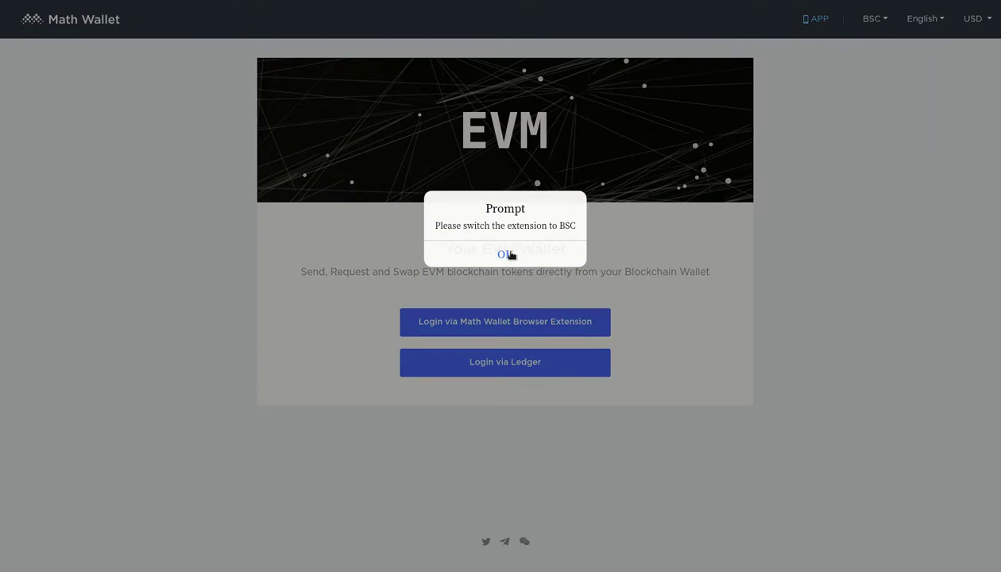
pyautogui.click(509, 254)
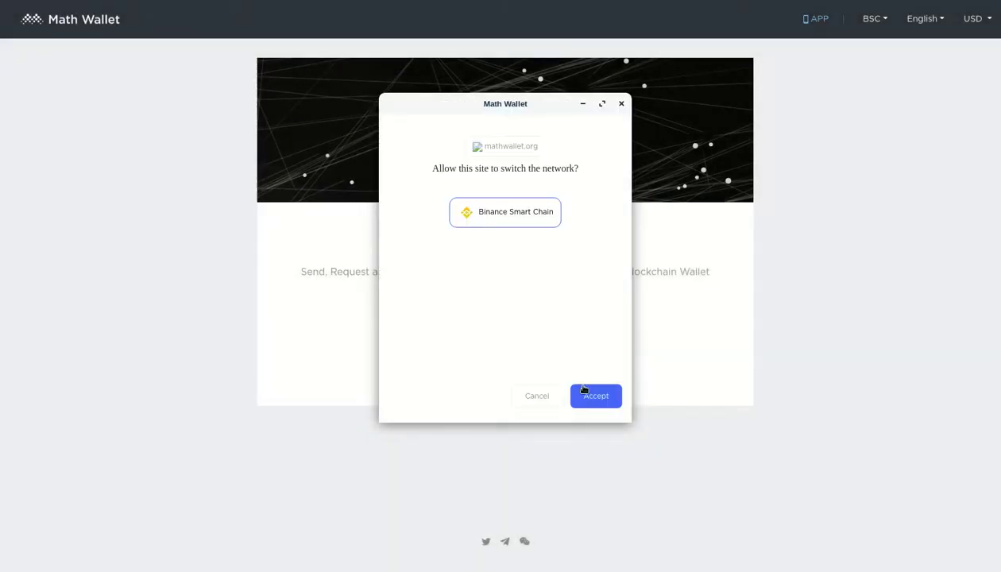
pyautogui.click(597, 400)
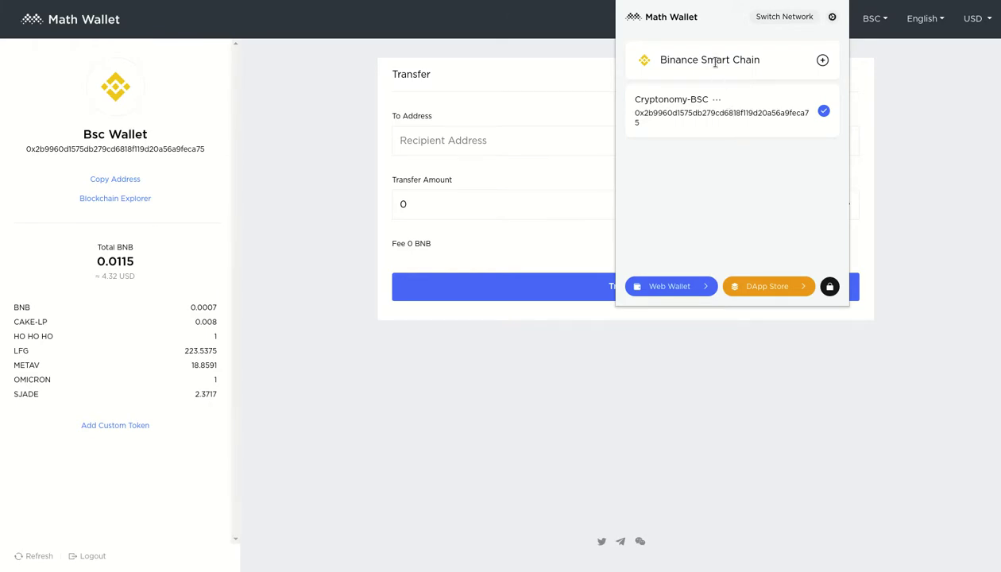
# Step: Look through the networks available in the Math Wallet extension, keep Binance Smart Chain, and close the extension
pyautogui.click(763, 21)
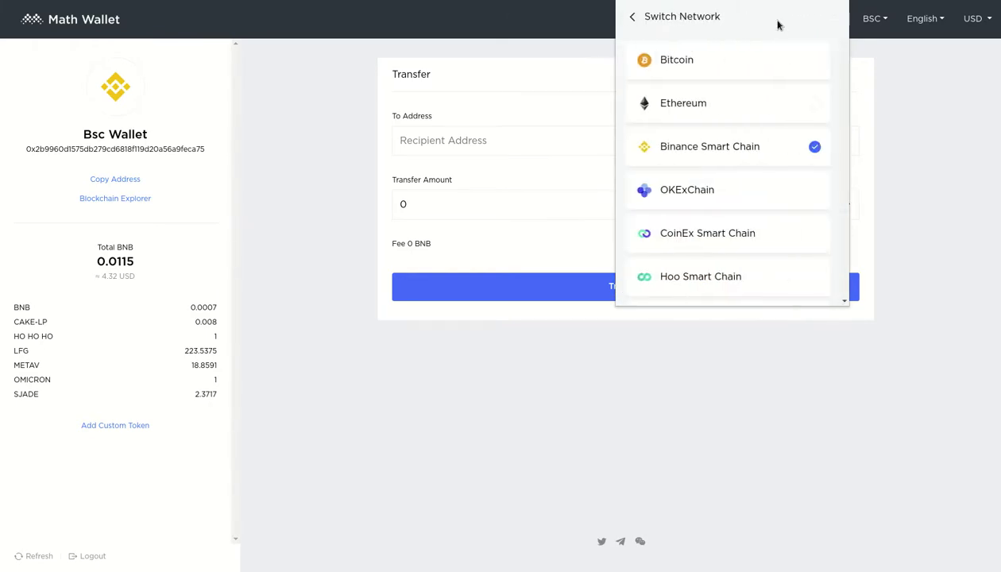
pyautogui.scroll(-15, 748, 67)
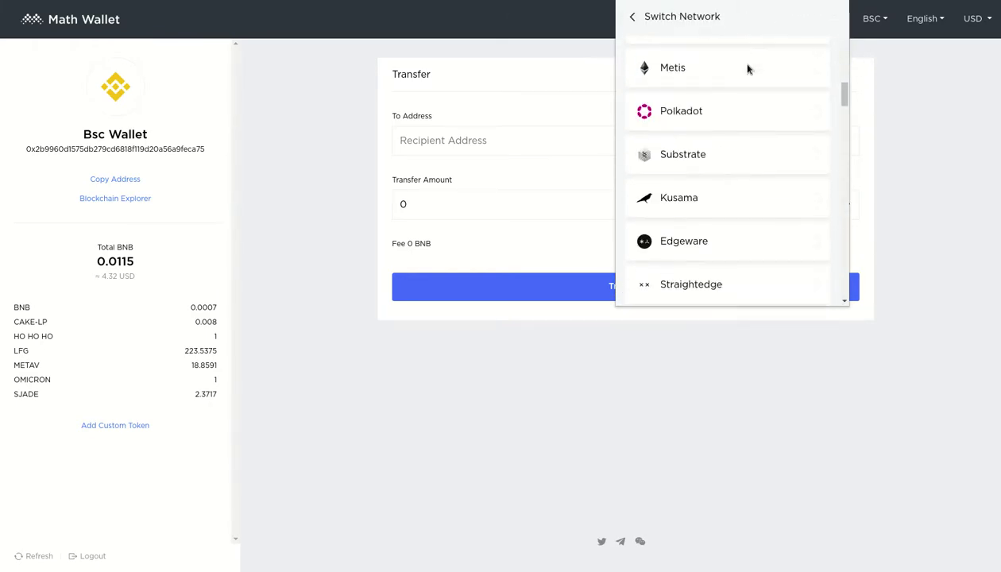
pyautogui.scroll(-10, 747, 68)
pyautogui.scroll(9, 747, 68)
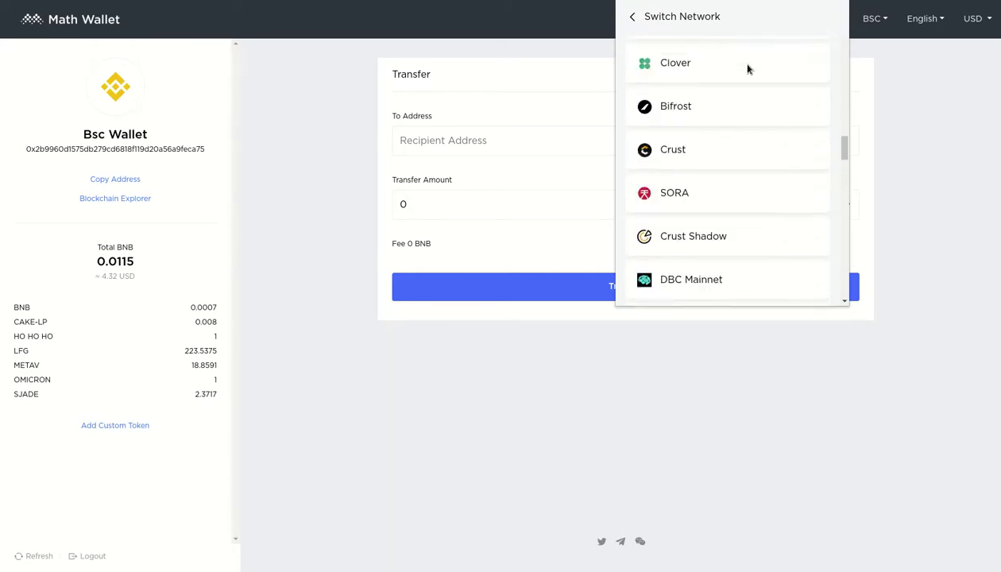
pyautogui.scroll(15, 747, 69)
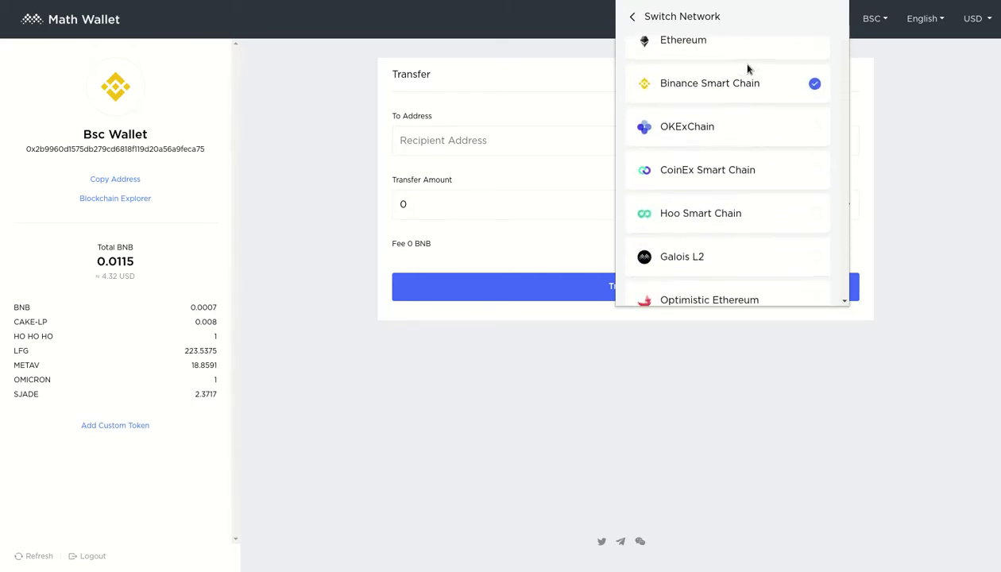
pyautogui.click(634, 19)
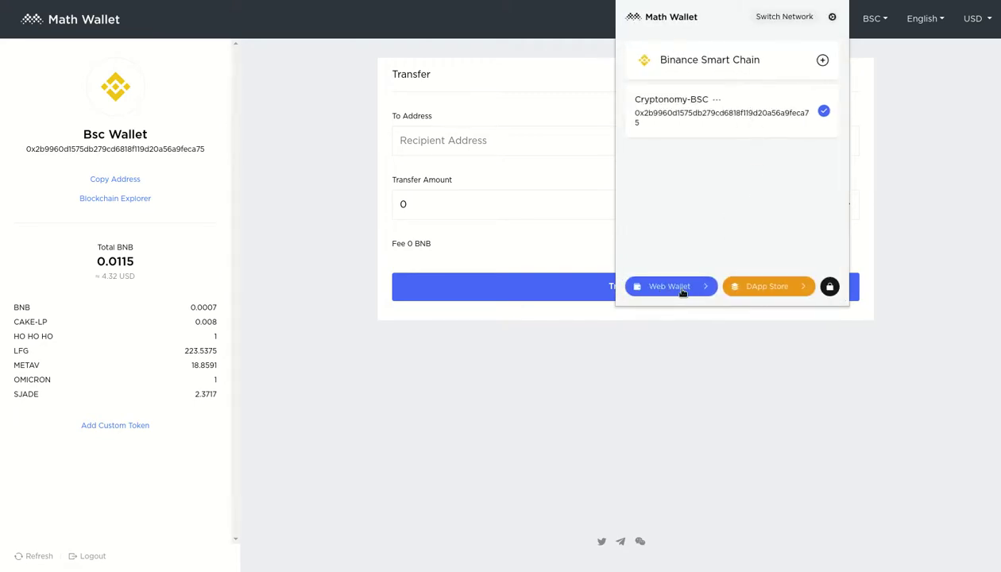
pyautogui.click(292, 107)
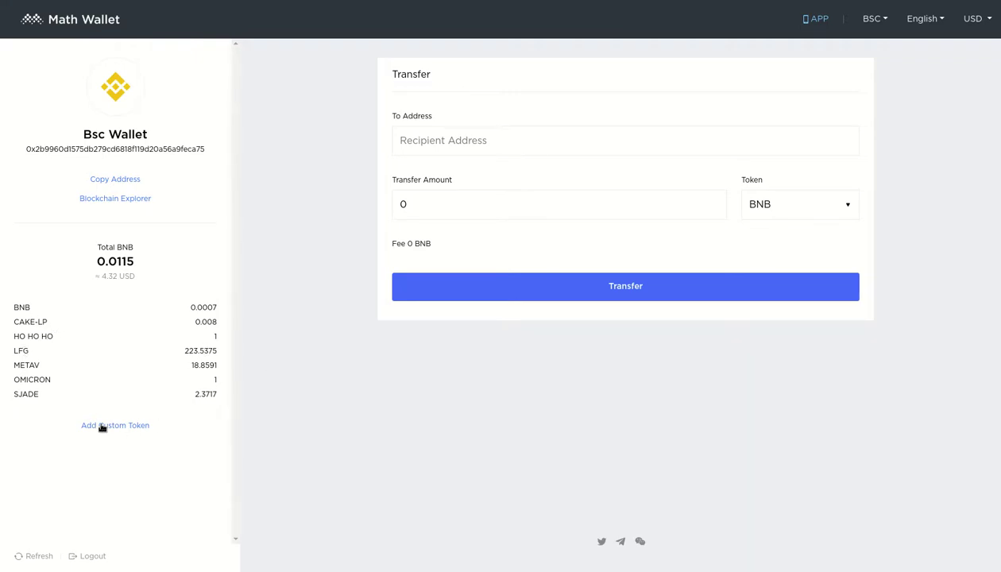
# Step: Visit the transfer form's recipient address and amount fields, and copy the BSC wallet's address
pyautogui.click(447, 132)
pyautogui.click(458, 218)
pyautogui.click(105, 180)
# Step: Try to add a custom token using the copied wallet address, and clear the address again
pyautogui.click(114, 426)
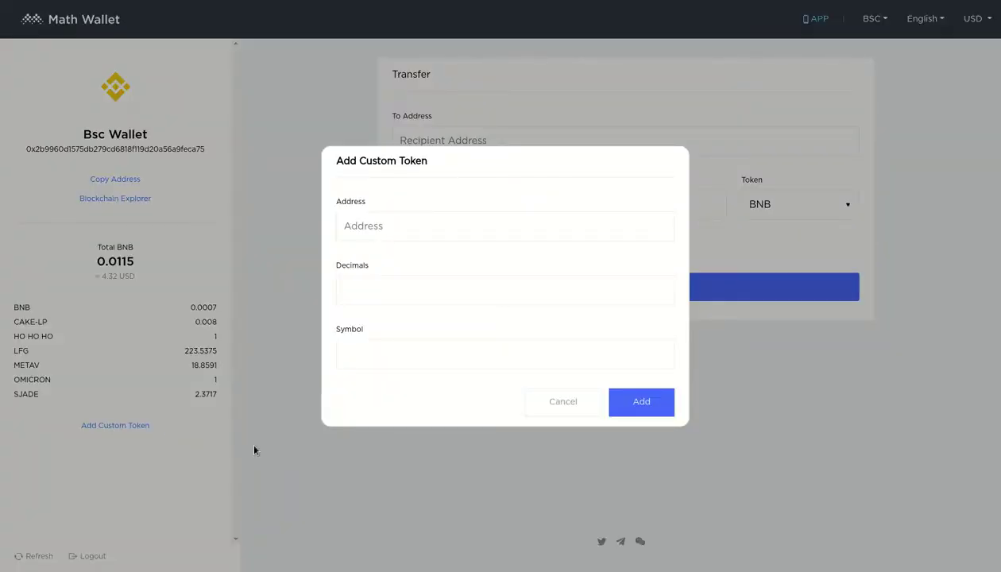
pyautogui.click(424, 222)
pyautogui.hotkey('ctrl', 'v')
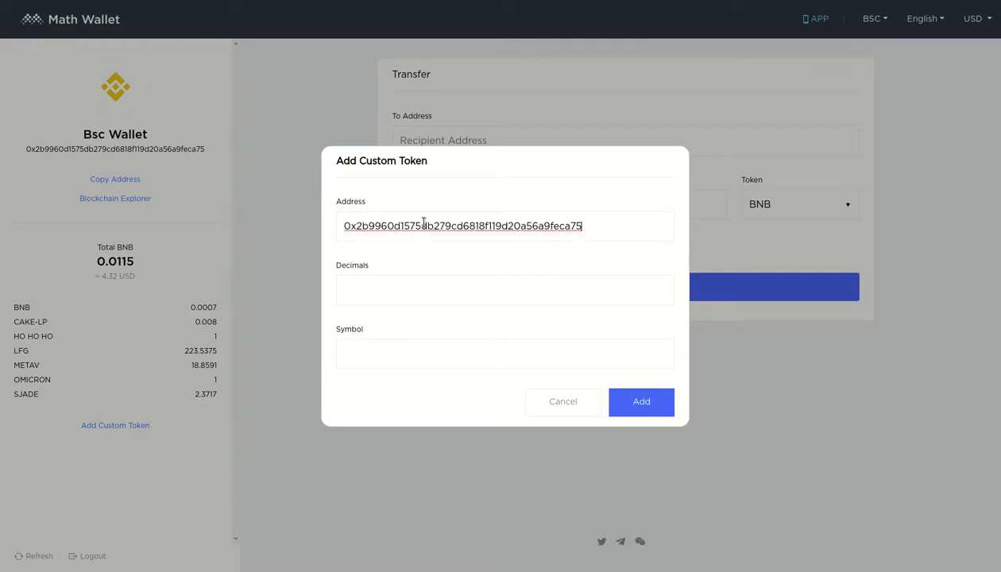
pyautogui.click(406, 284)
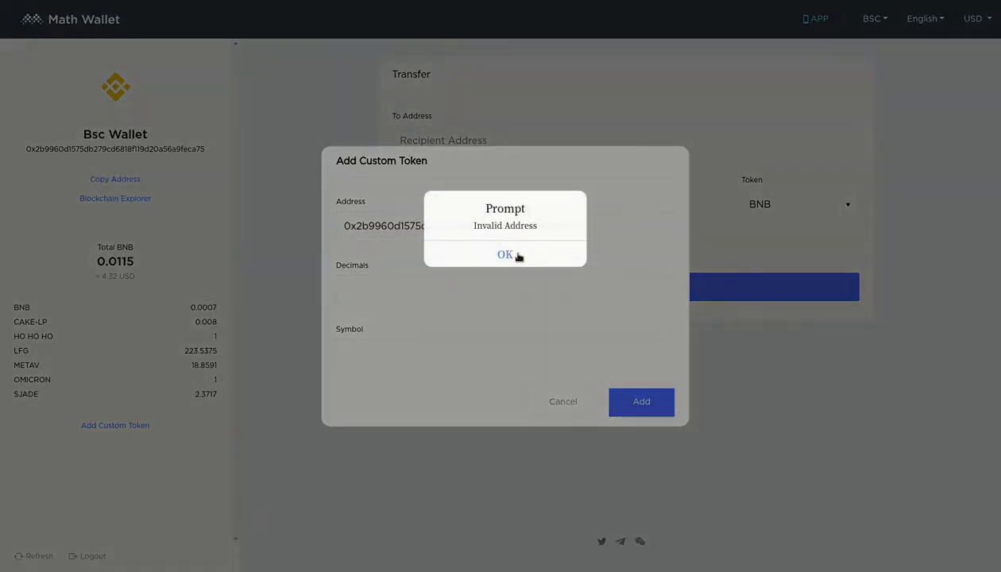
pyautogui.click(506, 254)
pyautogui.hotkey('ctrl', 'a')
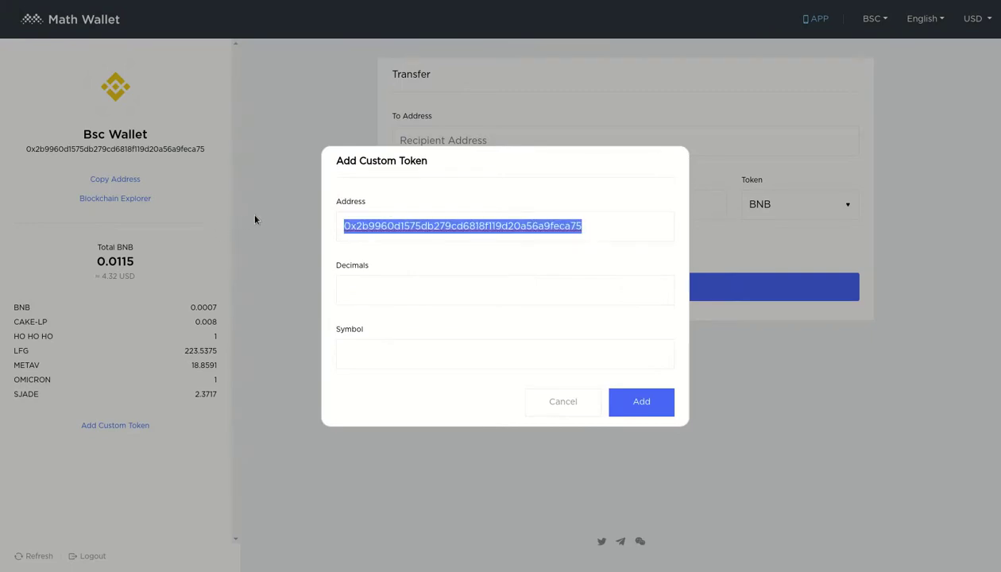
pyautogui.press('BackSpace')
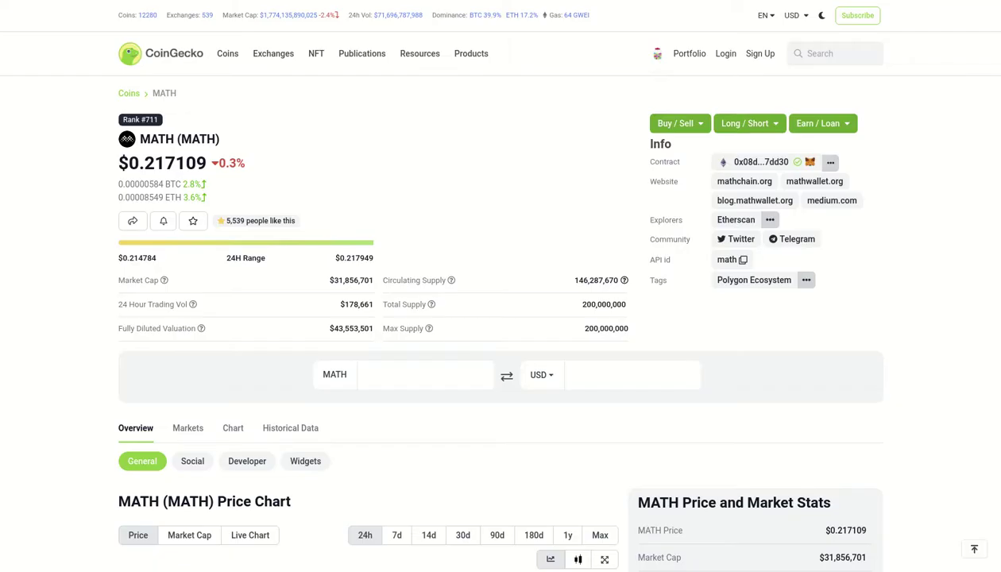
# Step: Try to add MATH as a custom token with its contract address copied from CoinGecko, and cancel the form
pyautogui.click(799, 162)
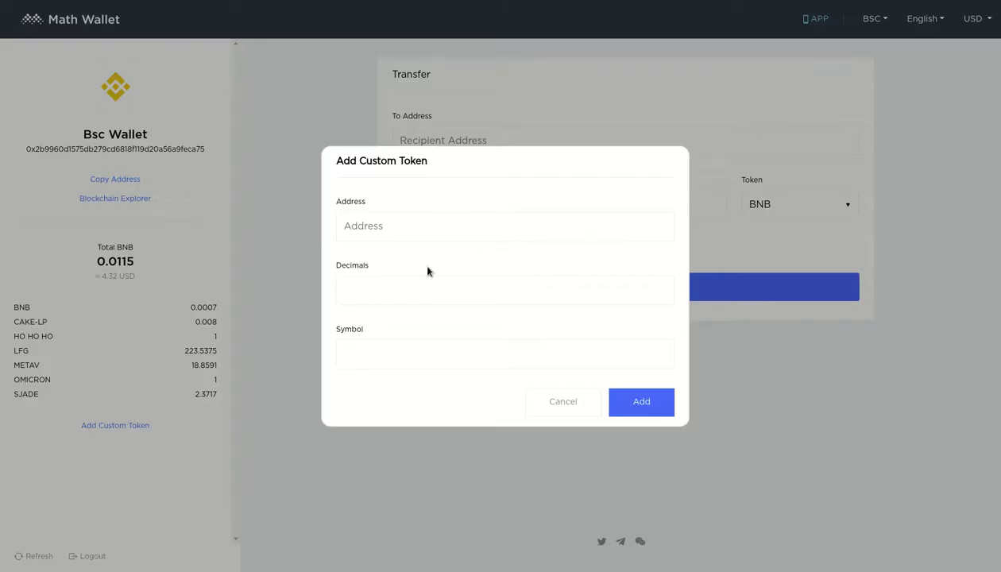
pyautogui.hotkey('ctrl', 'v')
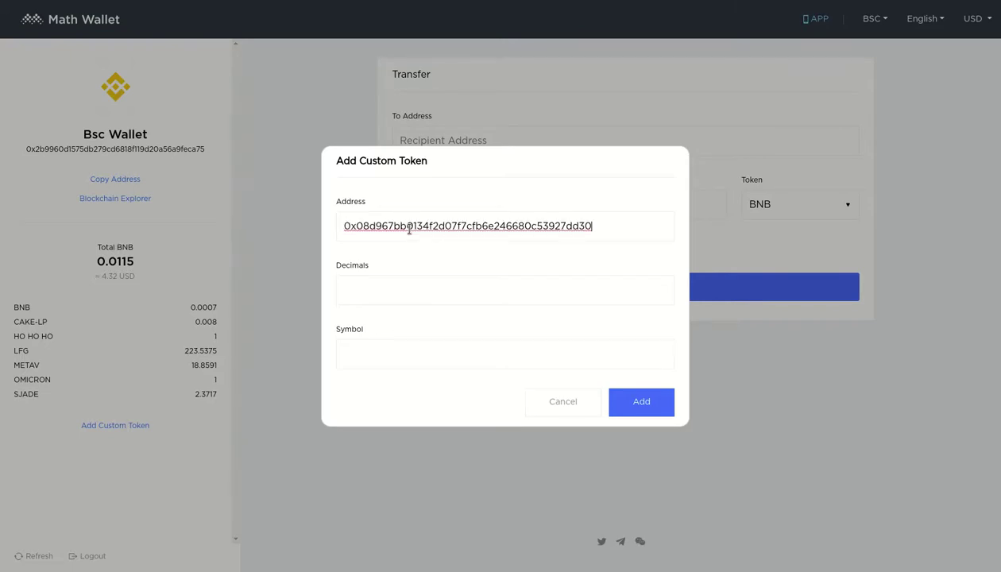
pyautogui.click(370, 292)
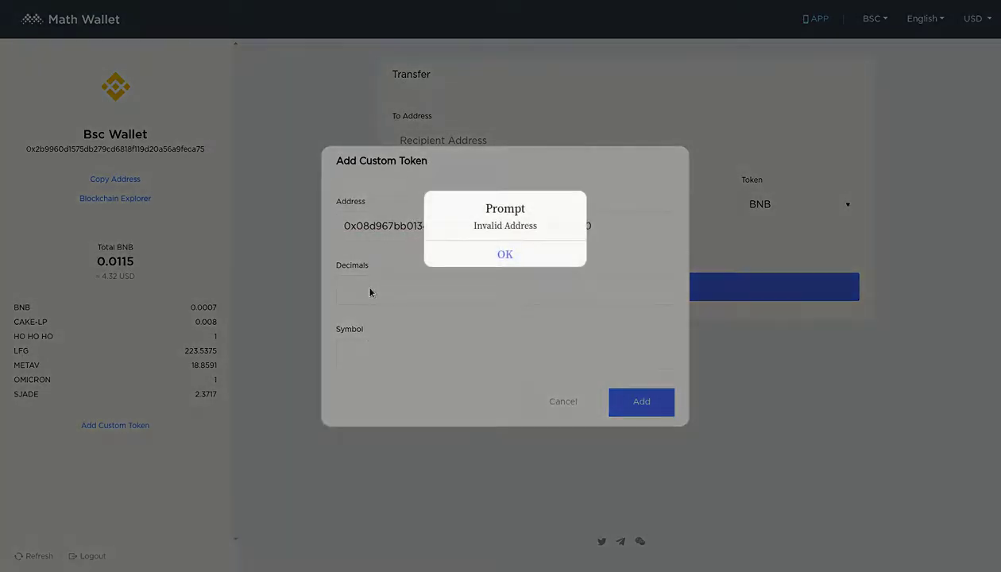
pyautogui.click(505, 255)
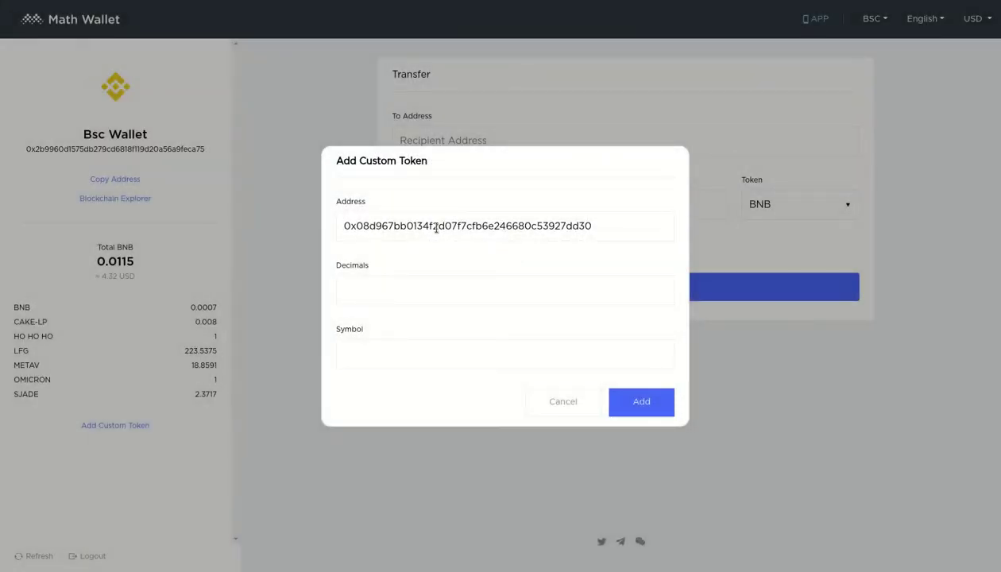
pyautogui.click(563, 404)
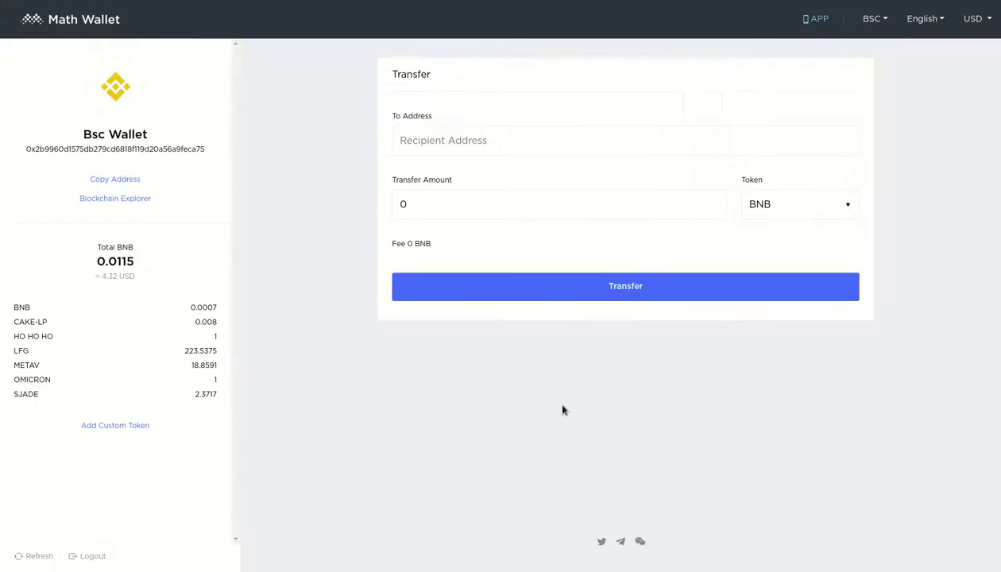
# Step: Reopen the custom token form and clear the contract address left in it
pyautogui.click(108, 427)
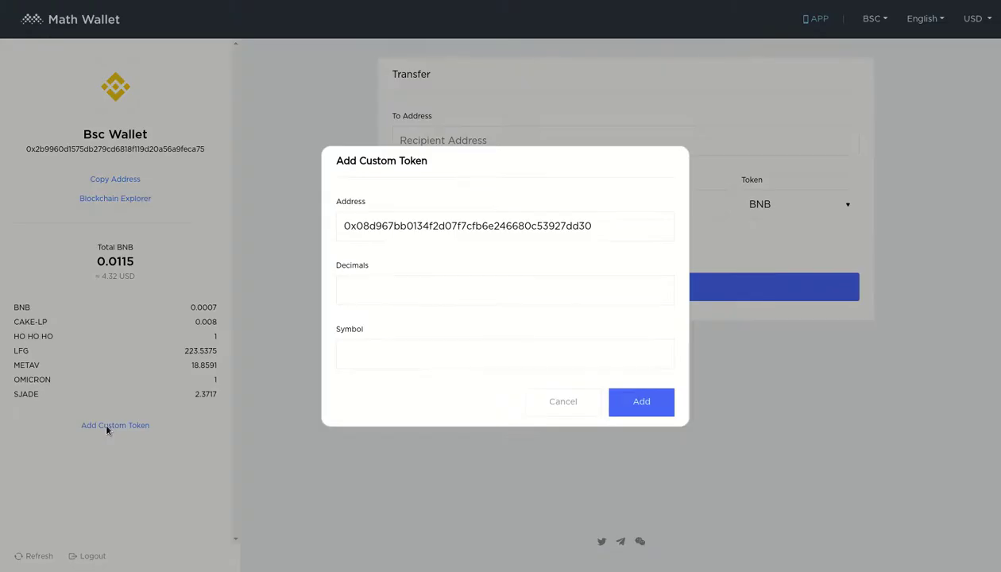
pyautogui.moveTo(606, 225); pyautogui.dragTo(307, 205)
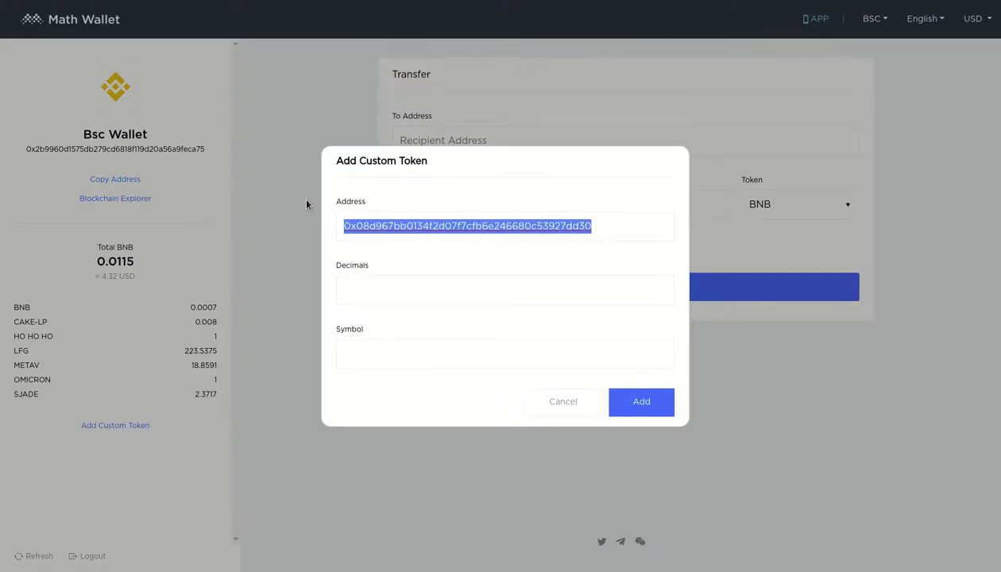
pyautogui.press('BackSpace')
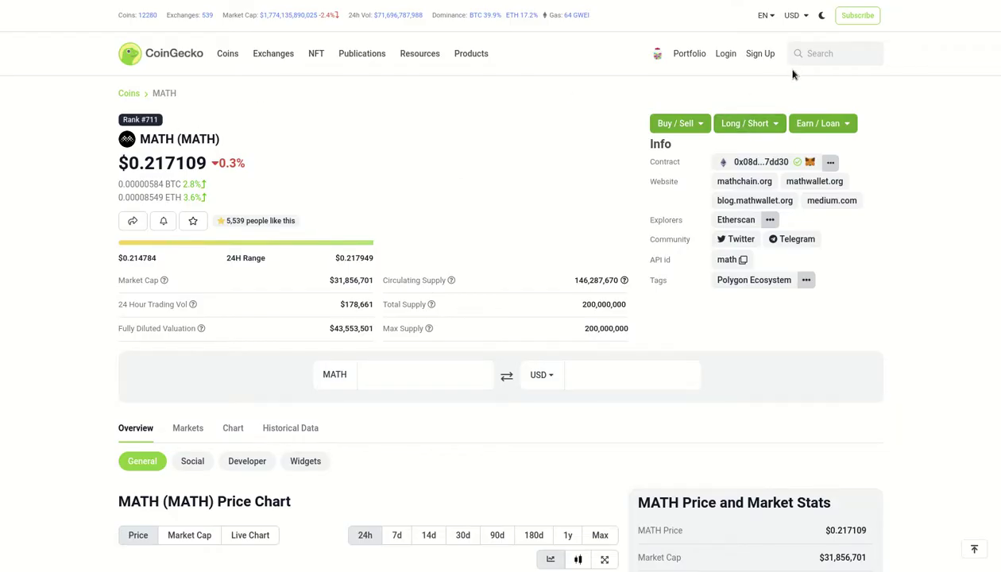
# Step: Switch to CoinGecko, search for SOLANA and open the Solana (SOL) result
pyautogui.click(823, 51)
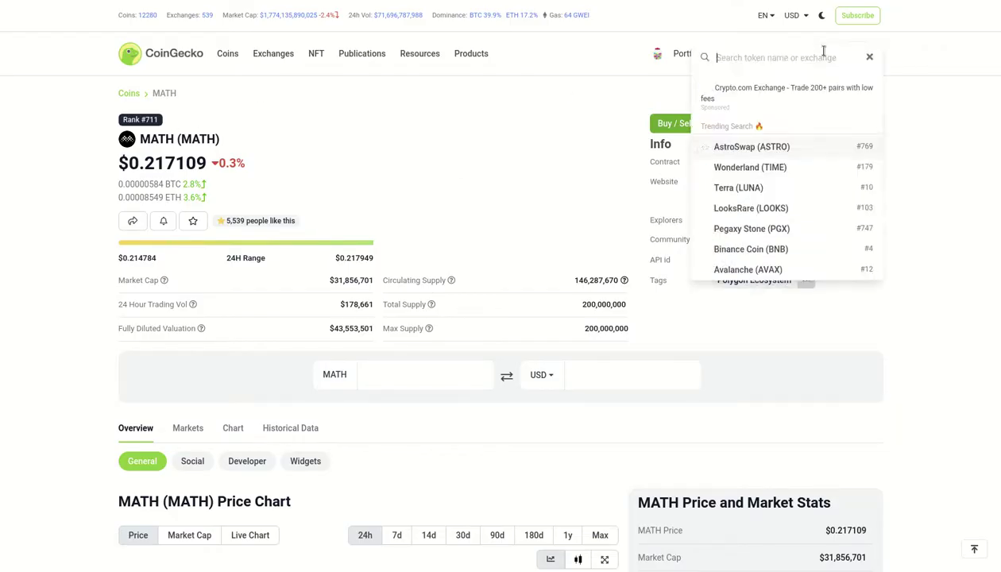
pyautogui.write('SOLANA')
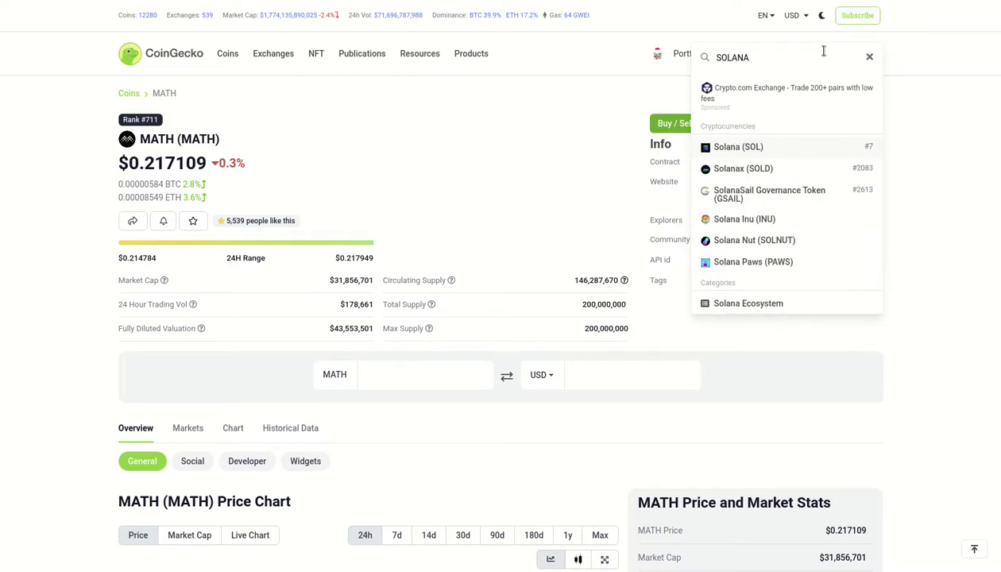
pyautogui.press('Return')
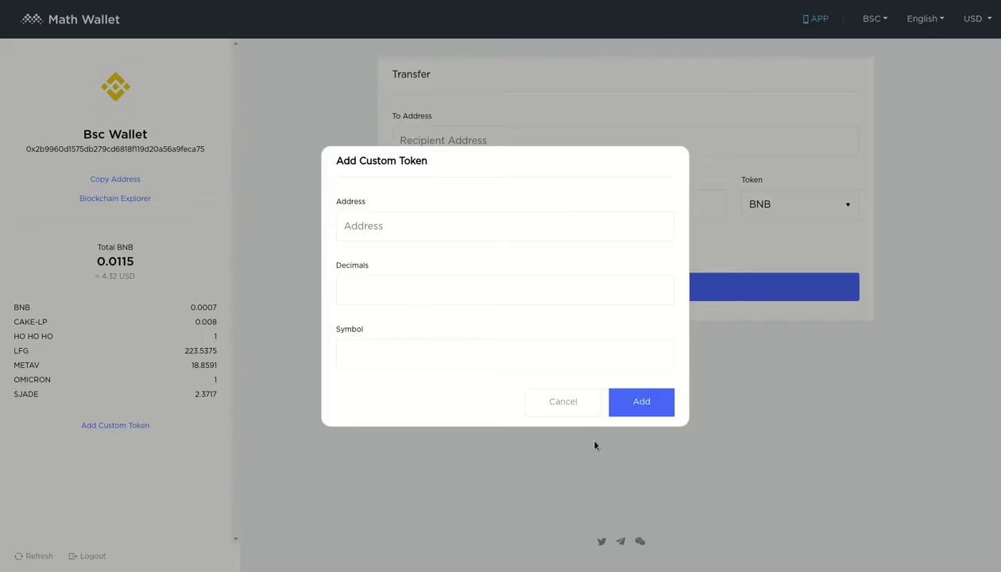
pyautogui.click(563, 410)
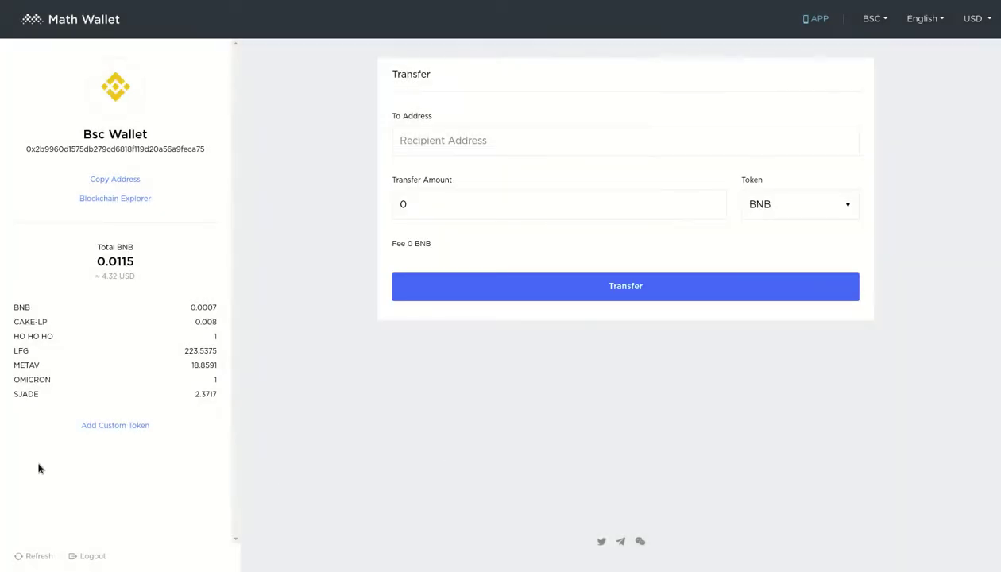
pyautogui.click(96, 429)
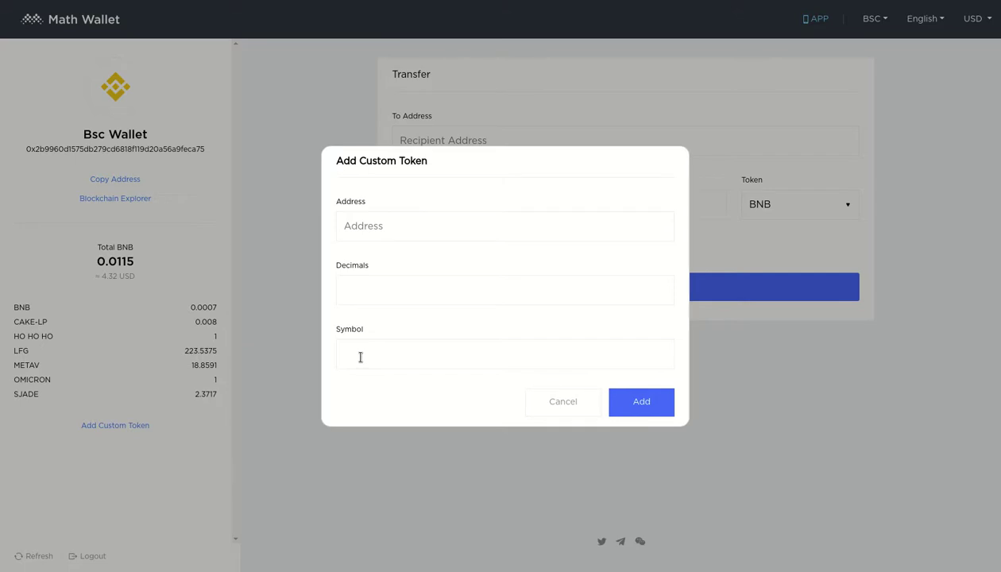
pyautogui.click(561, 403)
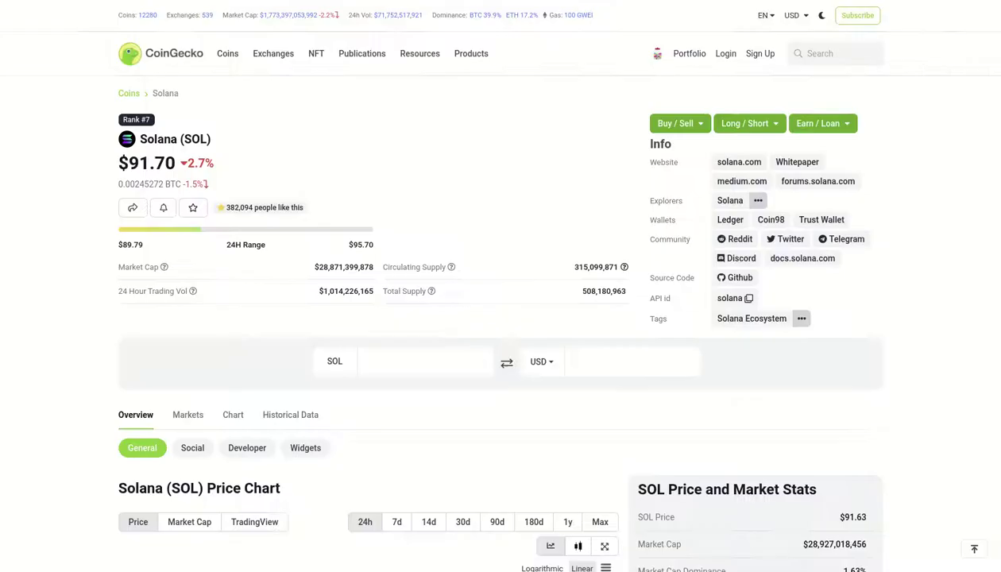
# Step: Switch to CoinGecko, search for ASTRA, open AstraPad (ASTRA) and copy its contract address
pyautogui.click(810, 55)
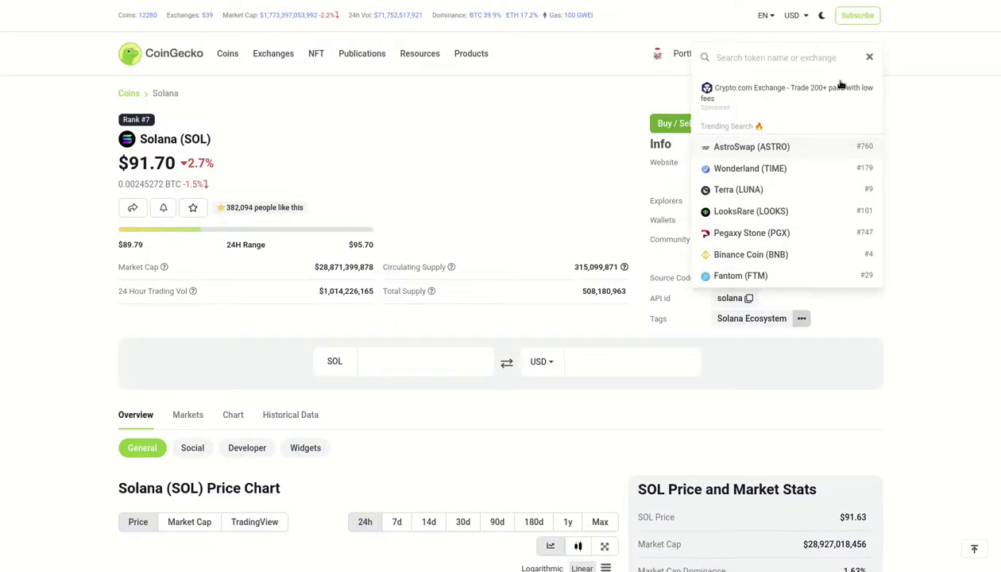
pyautogui.write('ASTRA')
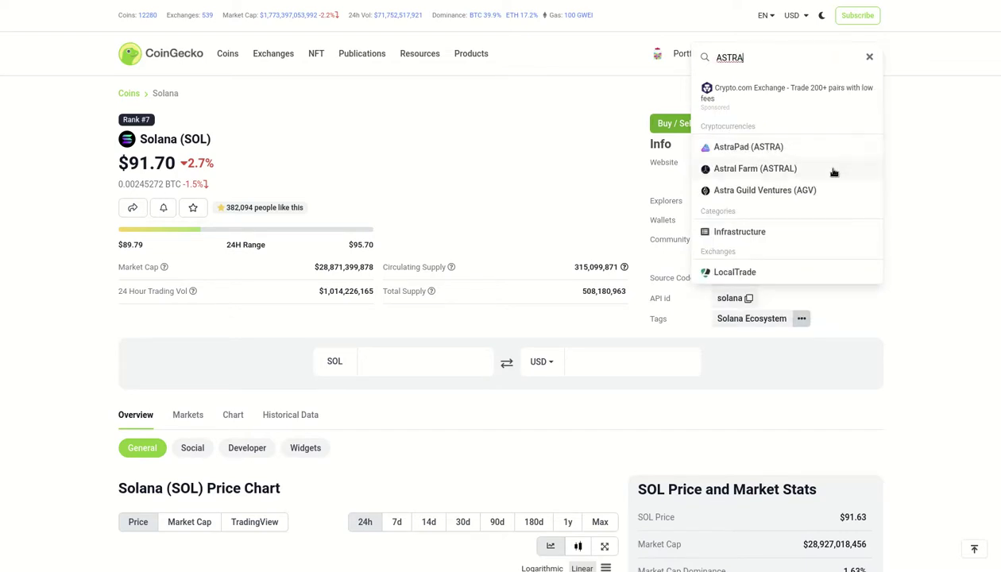
pyautogui.click(787, 148)
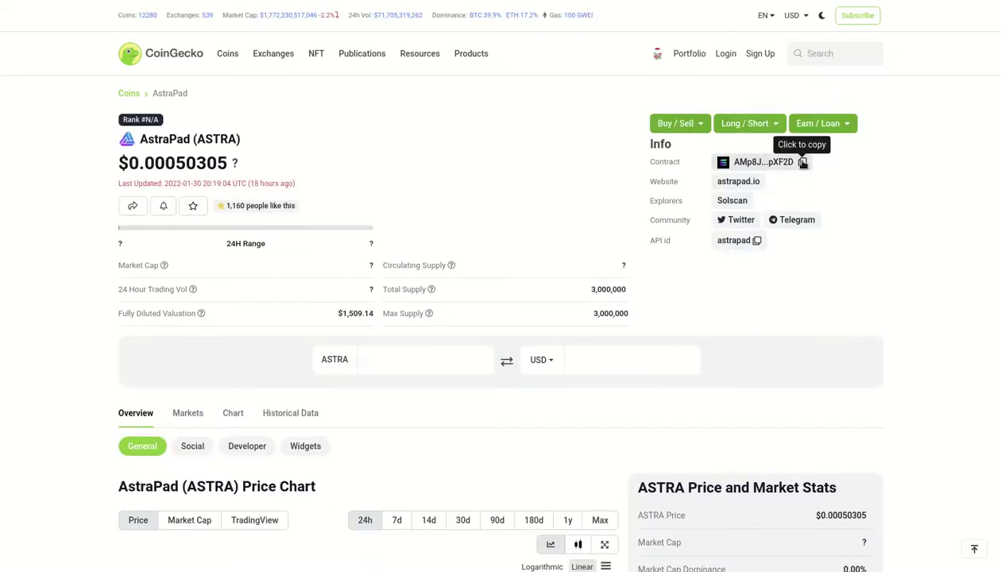
pyautogui.click(803, 162)
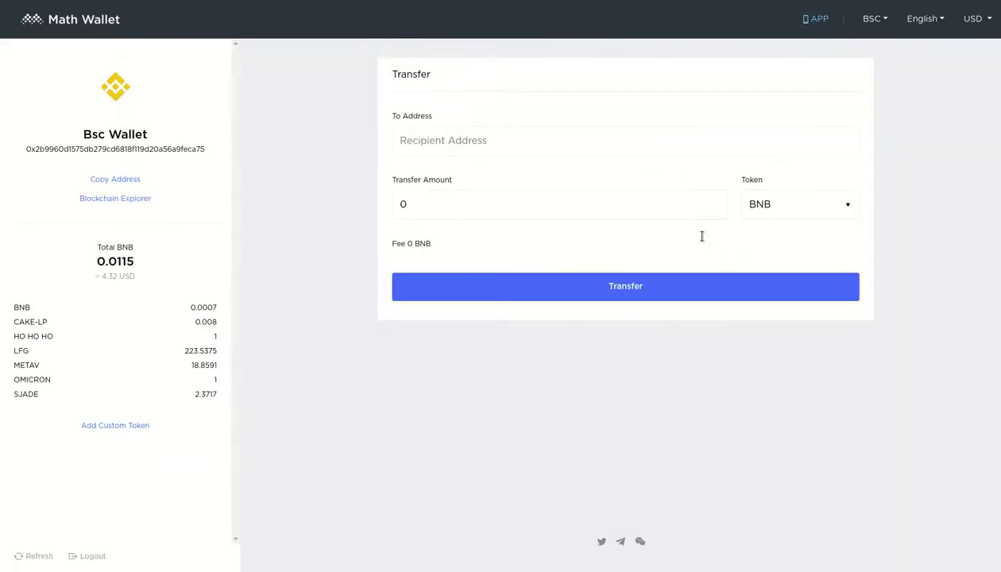
# Step: Try to add AstraPad as a custom token in the BSC wallet with the copied contract address, and cancel the form
pyautogui.click(124, 425)
pyautogui.click(402, 224)
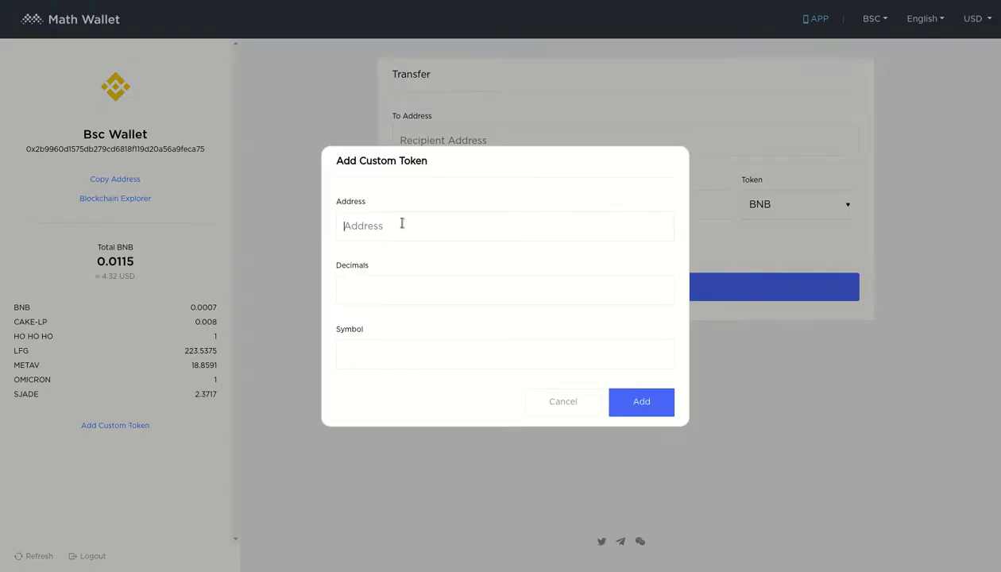
pyautogui.hotkey('ctrl', 'v')
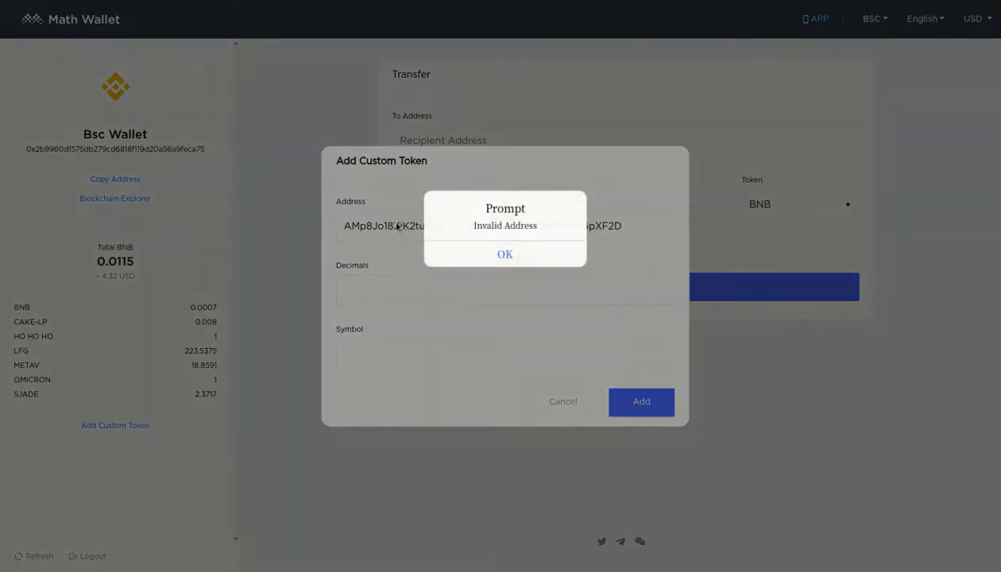
pyautogui.click(492, 256)
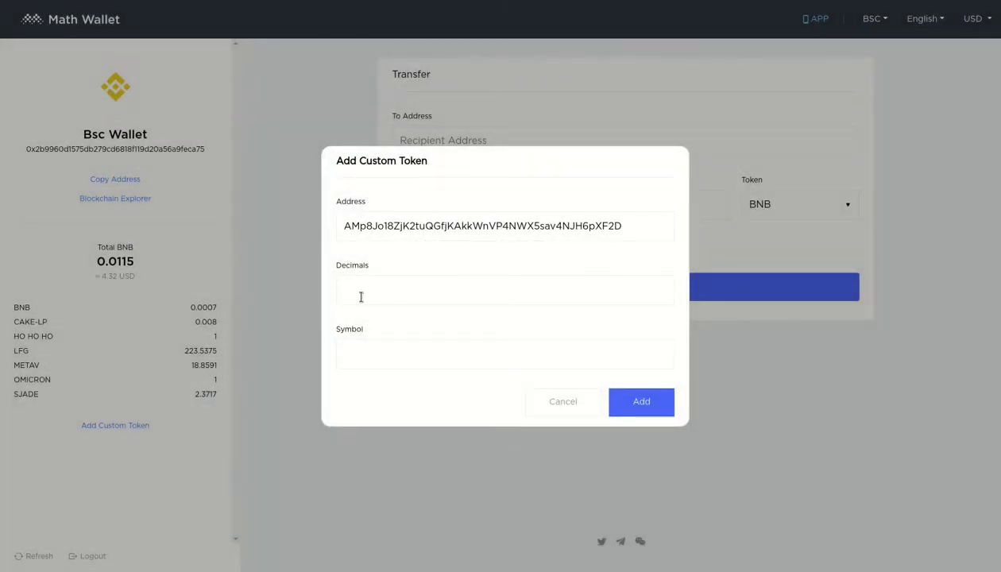
pyautogui.click(569, 403)
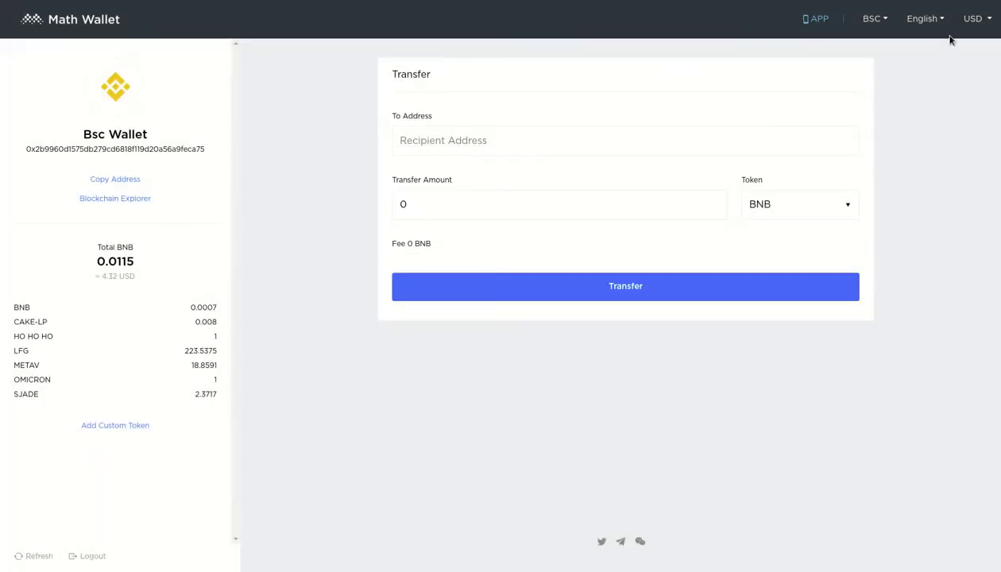
# Step: Browse the web wallet's list of networks and switch the network to Polygon
pyautogui.click(875, 19)
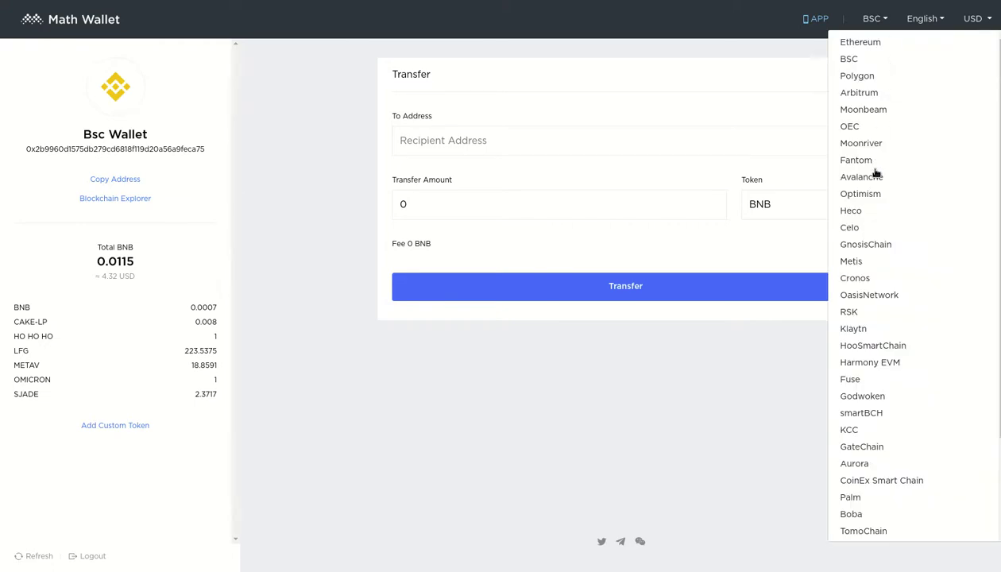
pyautogui.scroll(-1, 882, 239)
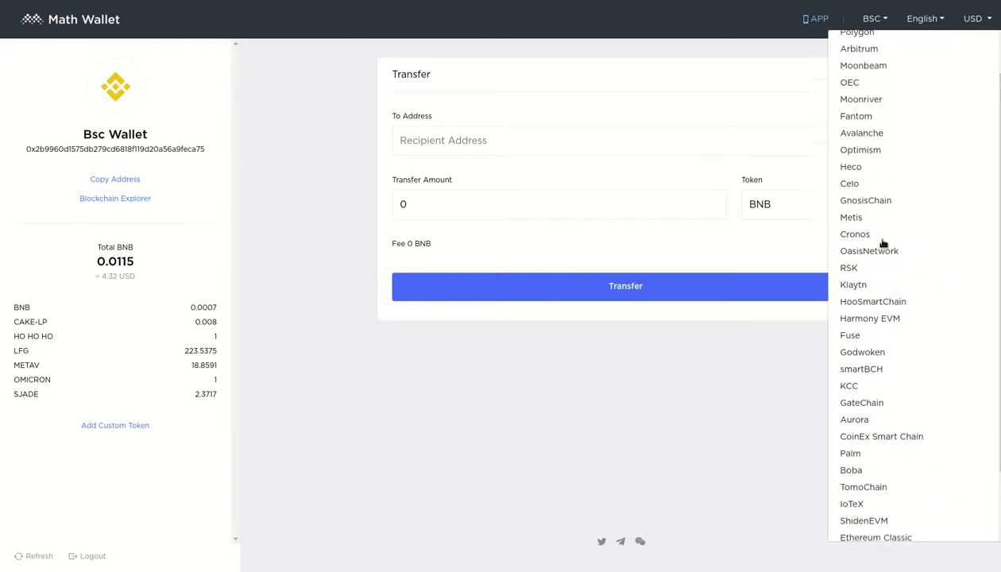
pyautogui.scroll(-2, 883, 242)
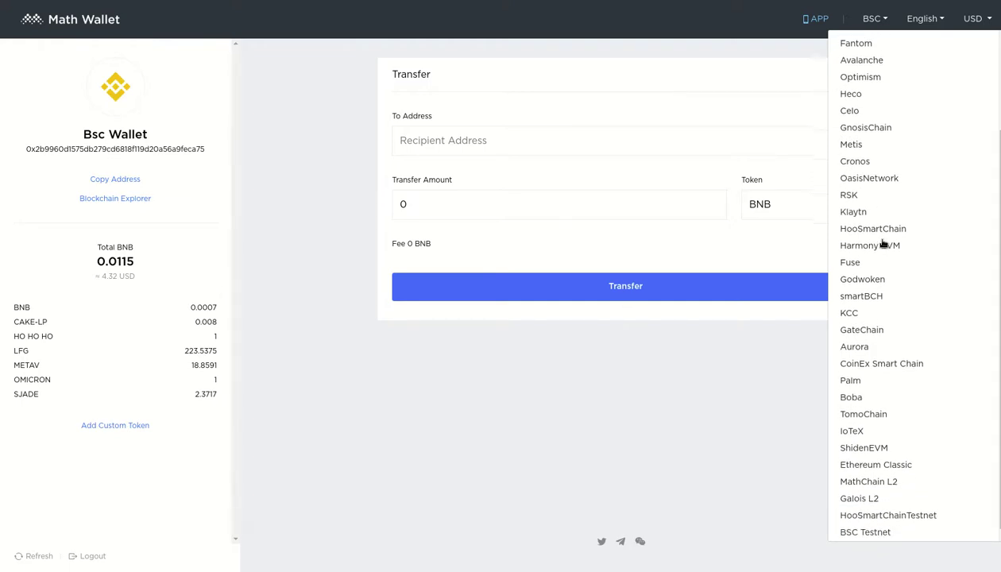
pyautogui.scroll(3, 883, 243)
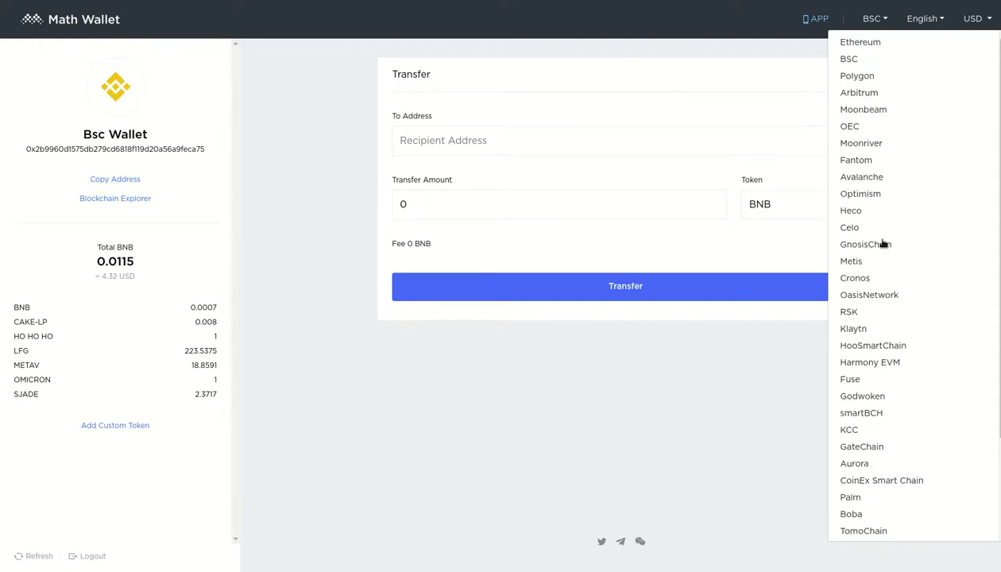
pyautogui.click(844, 76)
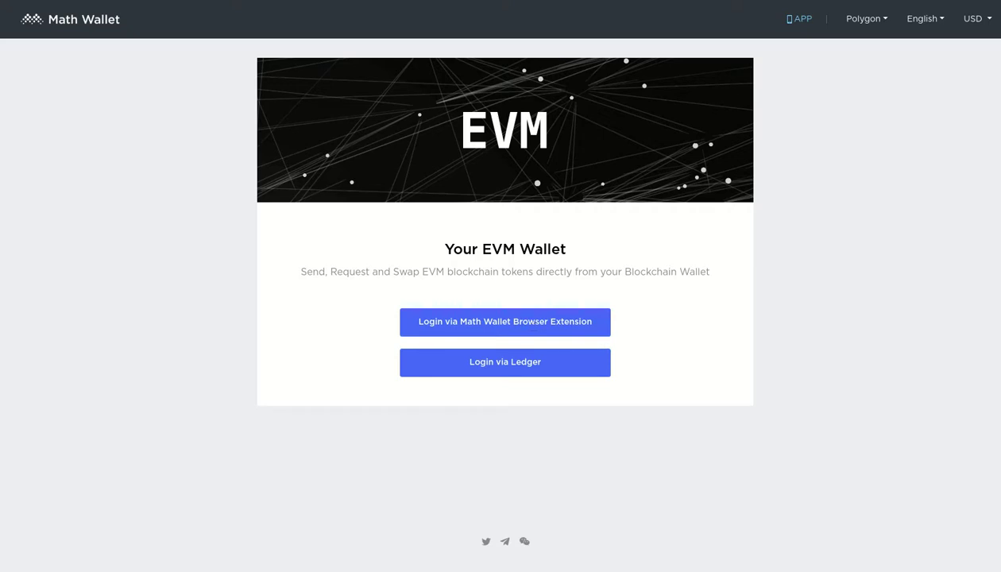
# Step: Log in to the Polygon wallet via the Math Wallet browser extension and allow the site to switch the network
pyautogui.click(491, 323)
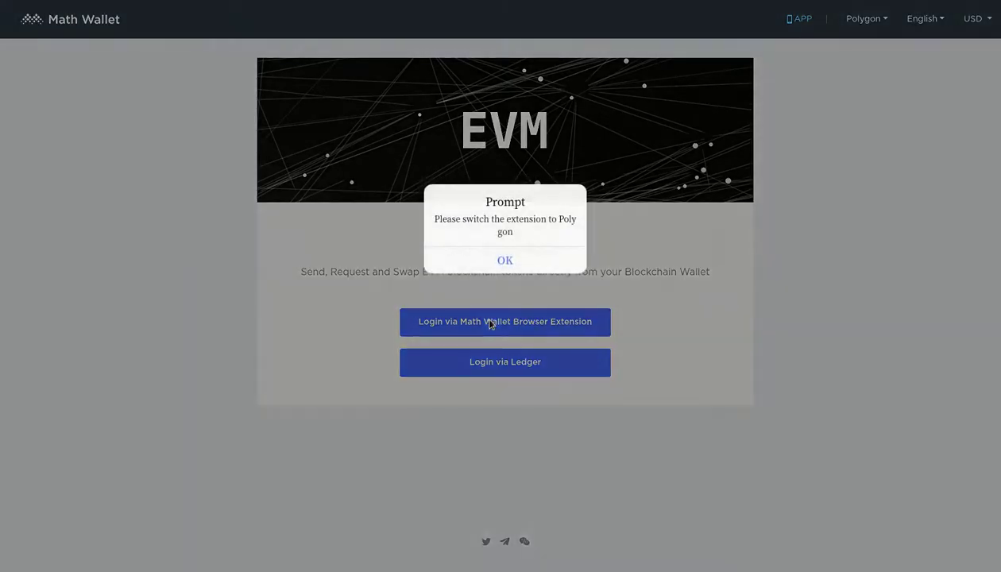
pyautogui.click(506, 261)
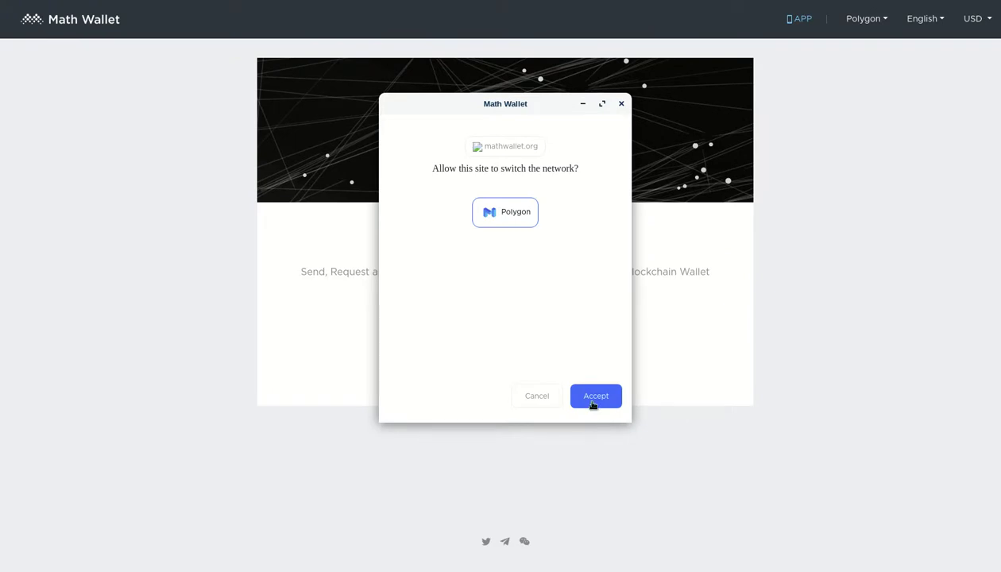
pyautogui.click(595, 397)
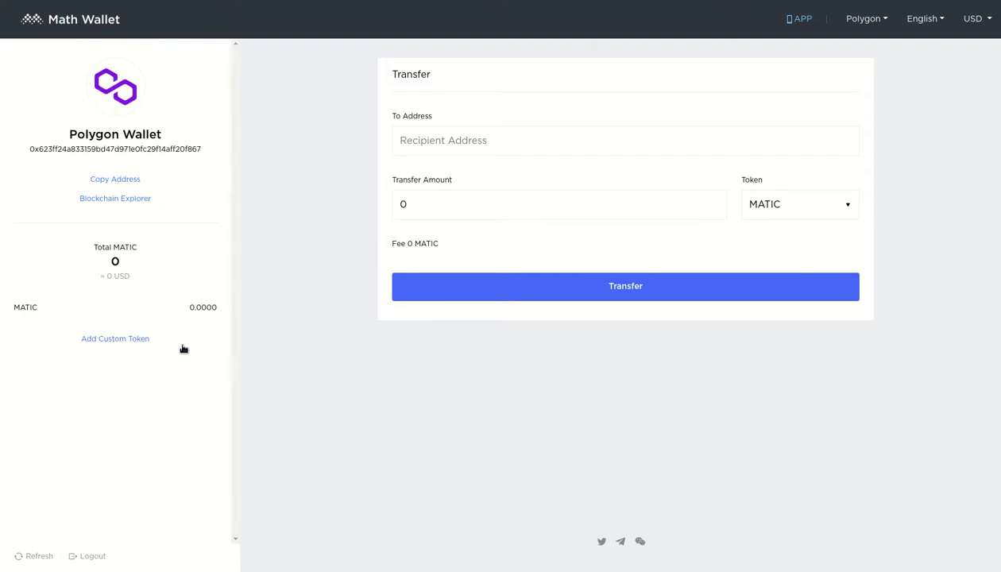
# Step: Check the Polygon wallet's custom token form, close it without adding anything, and look through the list of available networks
pyautogui.click(119, 339)
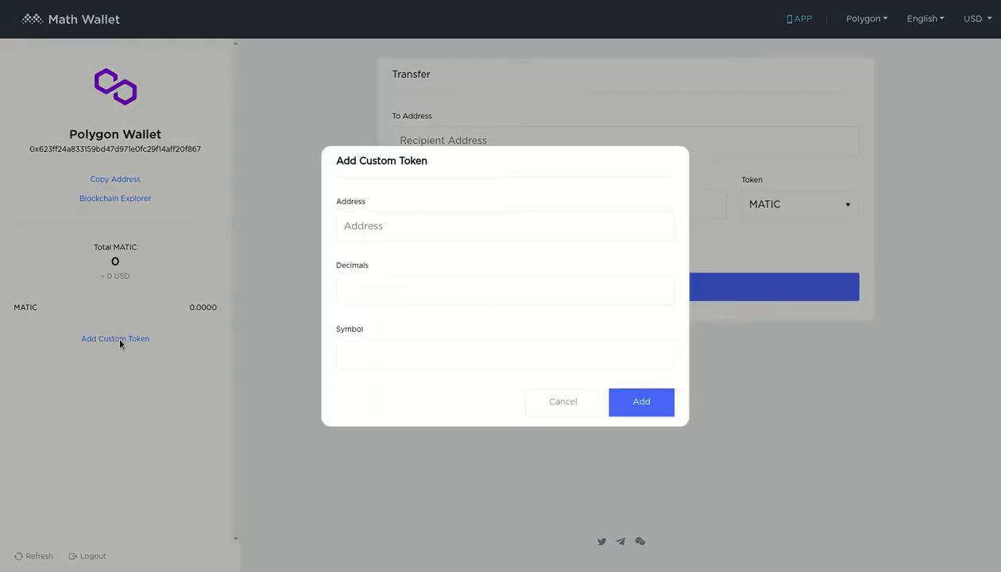
pyautogui.click(562, 408)
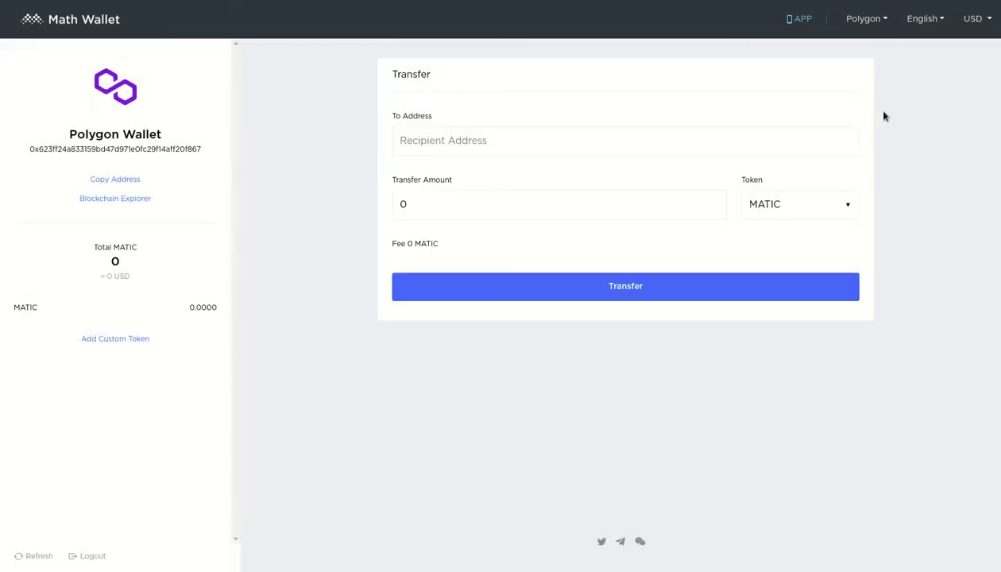
pyautogui.click(864, 20)
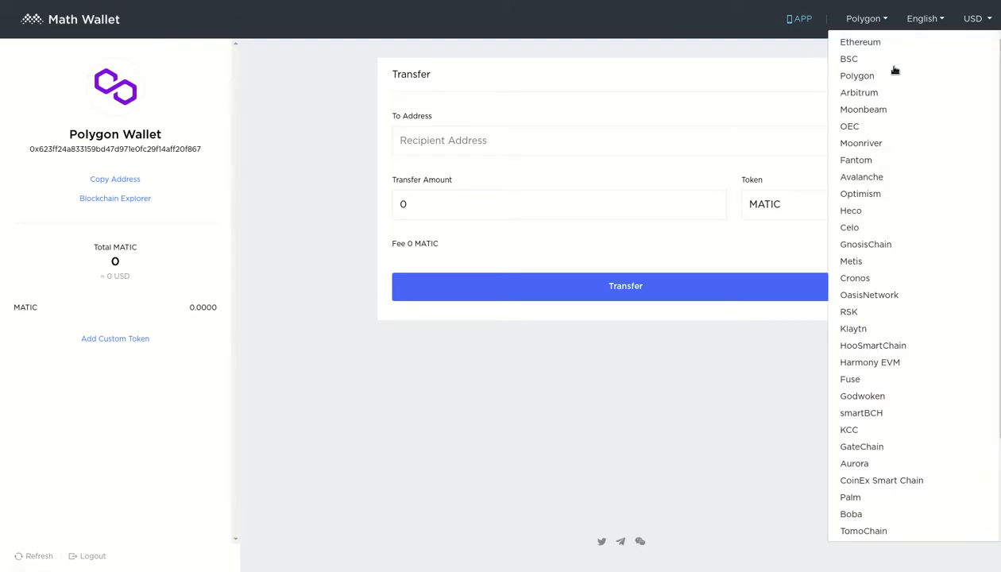
pyautogui.scroll(-2, 846, 231)
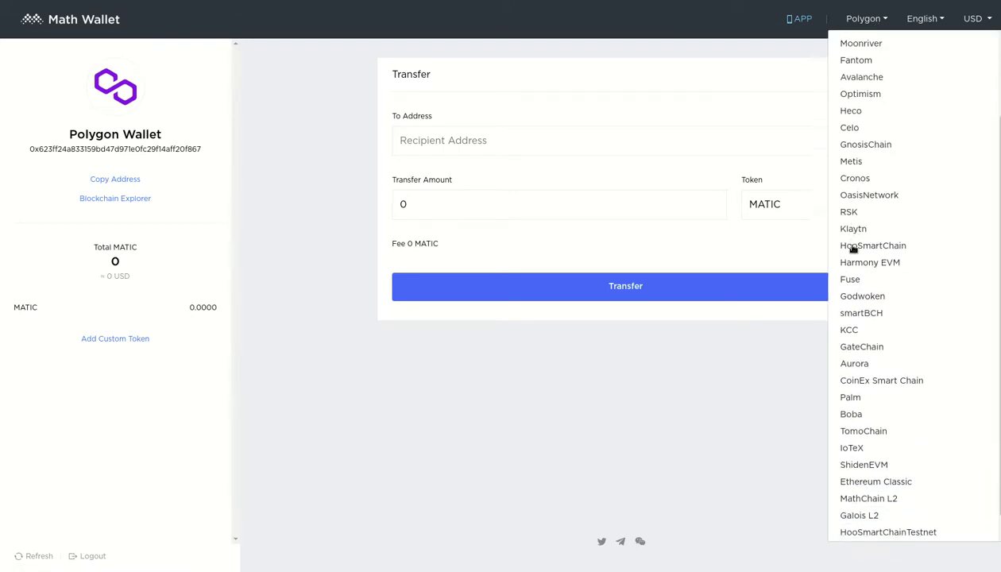
pyautogui.scroll(-1, 852, 249)
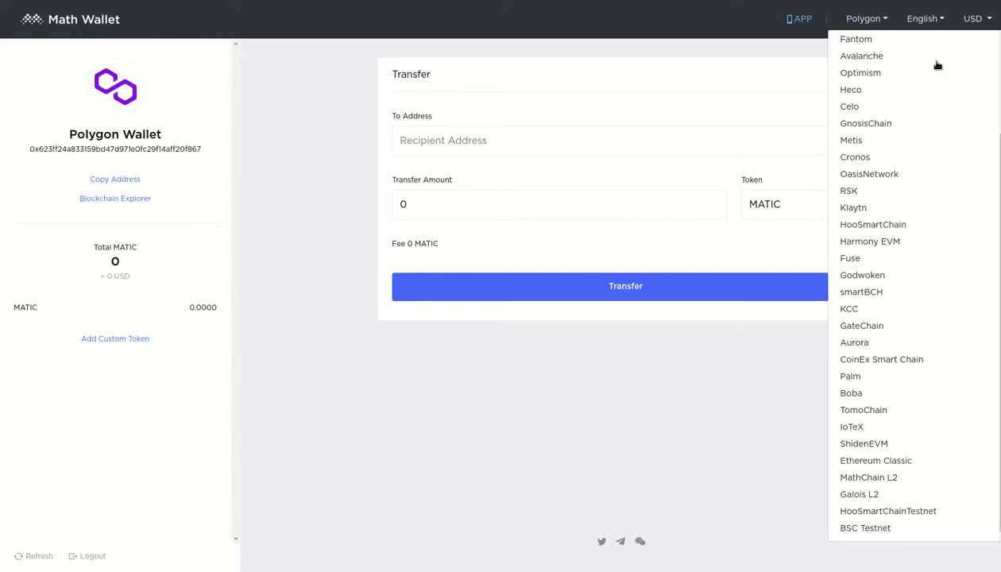
pyautogui.scroll(2, 927, 416)
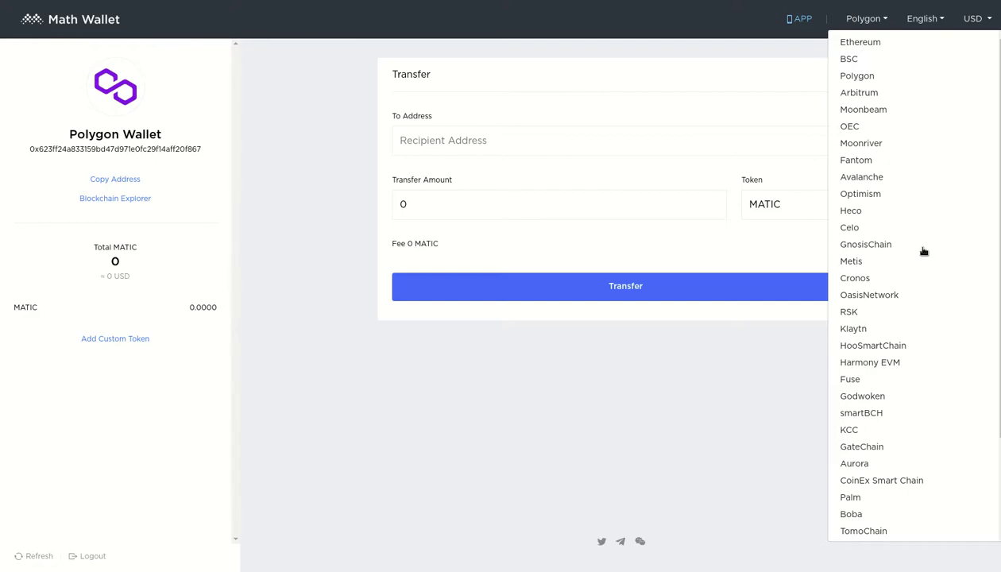
pyautogui.scroll(-3, 952, 233)
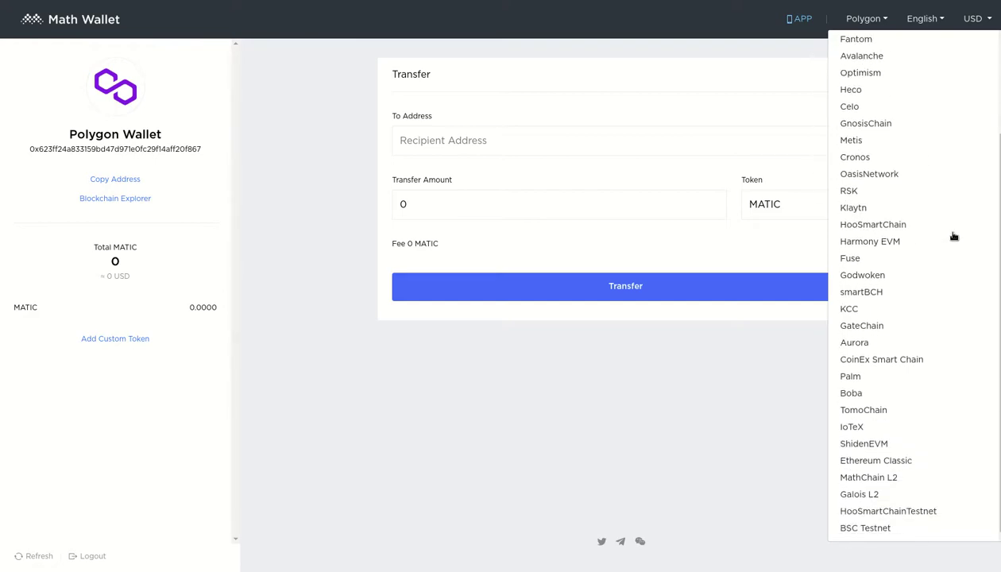
# Step: Switch to the Math Wallet home page and examine its list of supported public chains
pyautogui.click(591, 403)
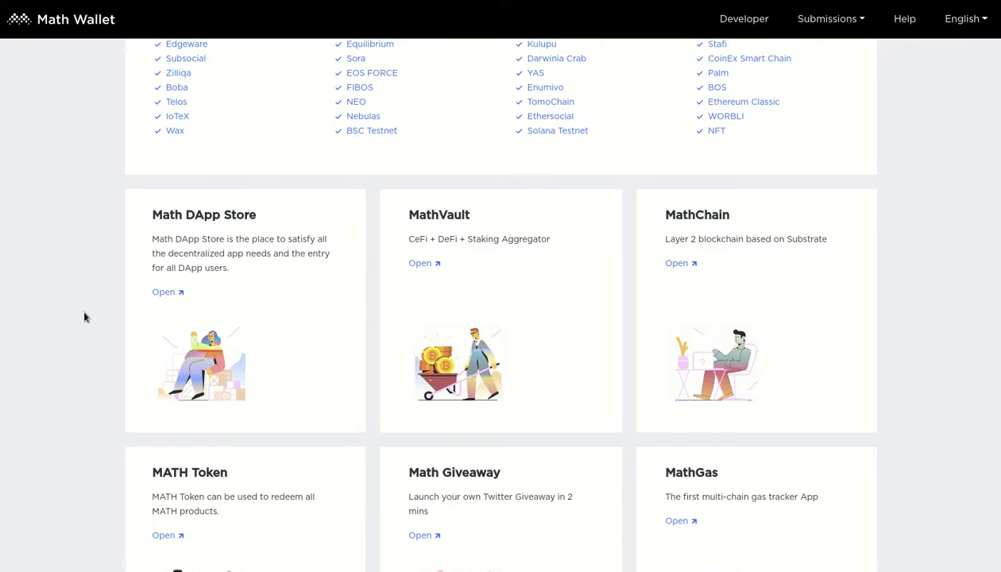
pyautogui.scroll(5, 85, 317)
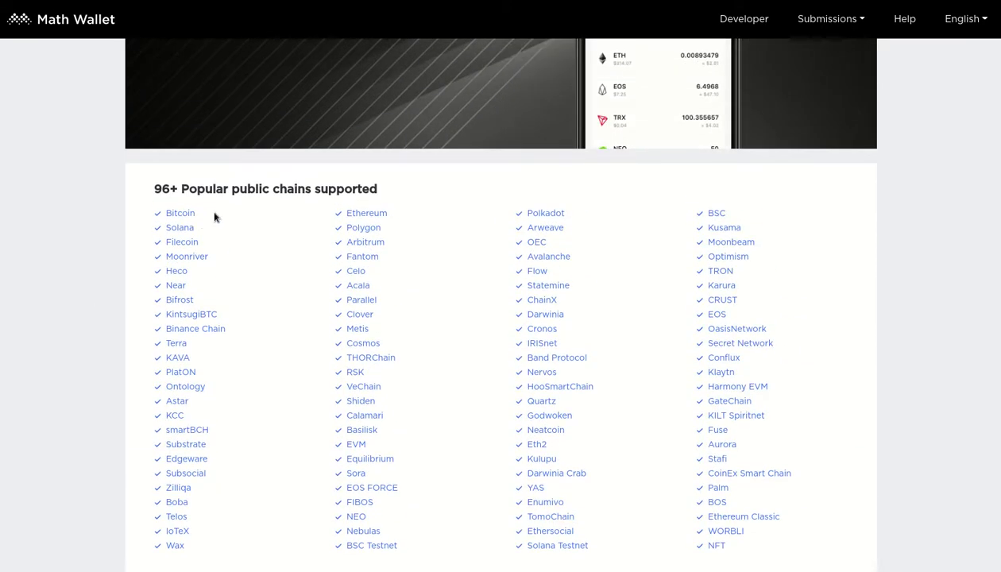
pyautogui.scroll(-1, 727, 246)
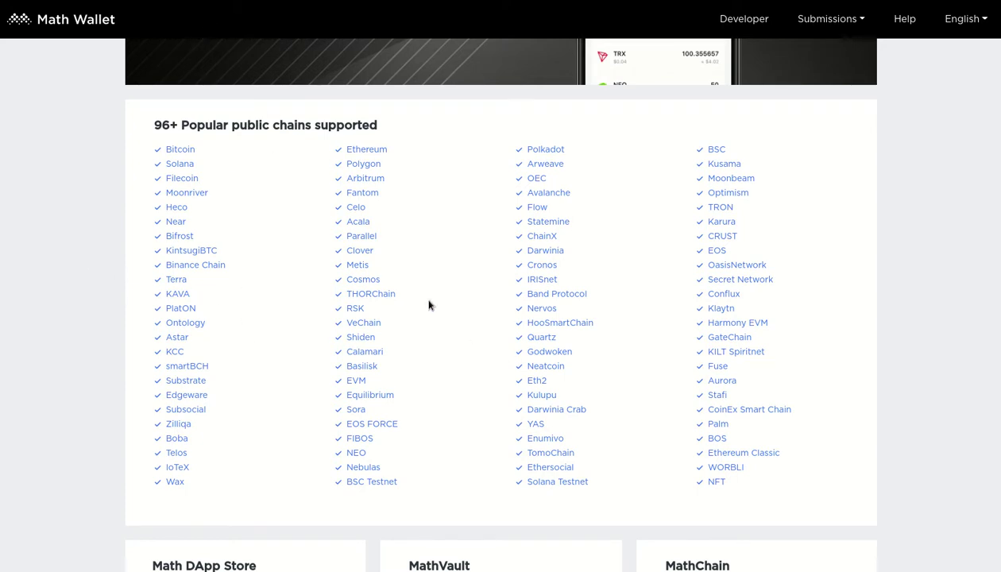
# Step: Set the Math Wallet home page language to Español and look through the translated page
pyautogui.click(964, 20)
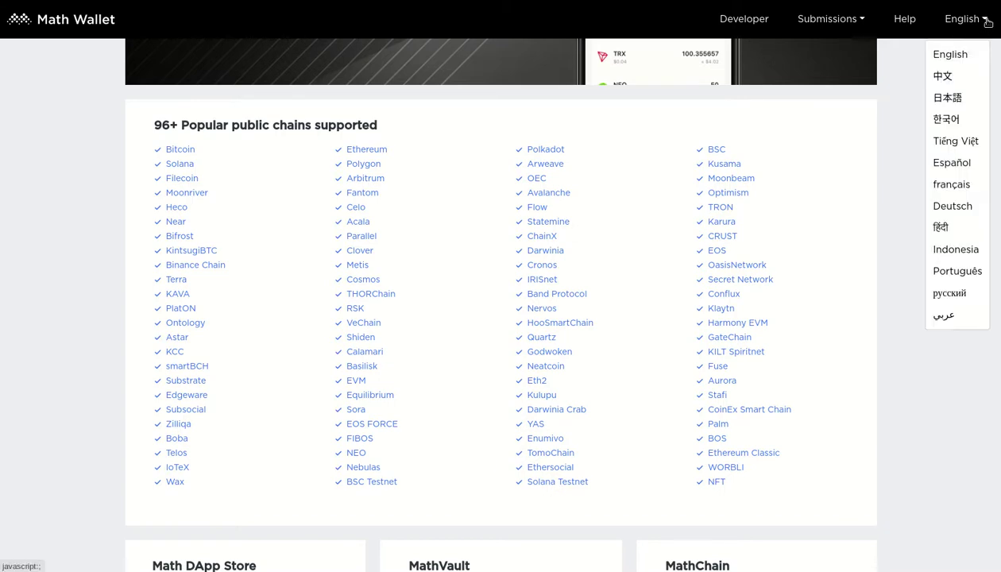
pyautogui.click(955, 163)
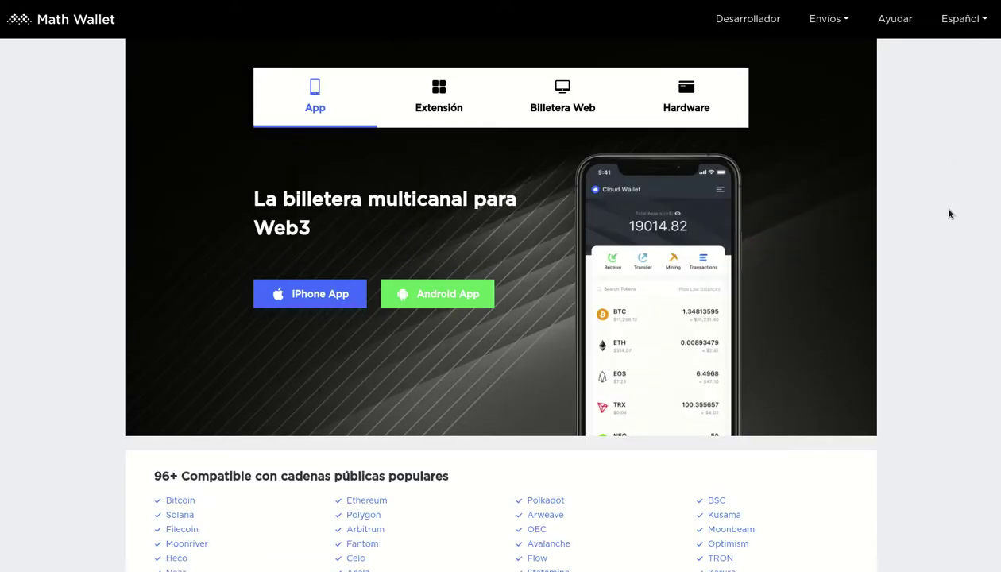
pyautogui.scroll(-5, 956, 253)
pyautogui.scroll(-3, 956, 252)
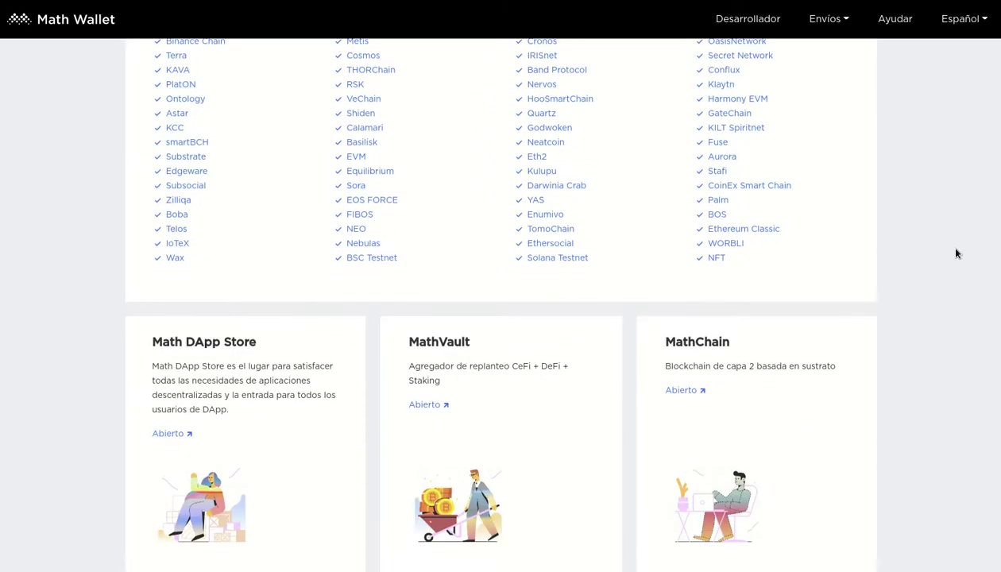
pyautogui.scroll(-5, 578, 352)
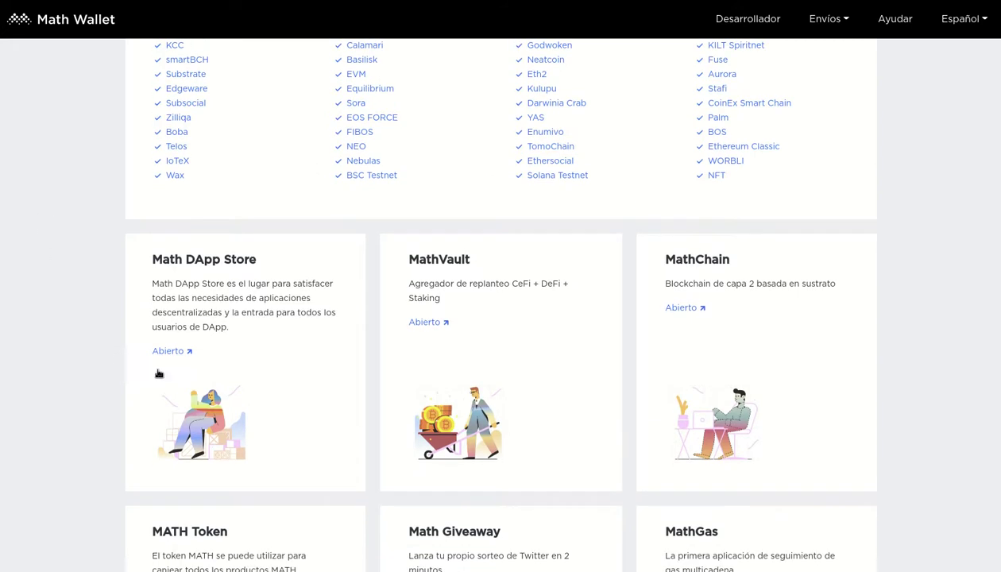
pyautogui.scroll(-3, 712, 351)
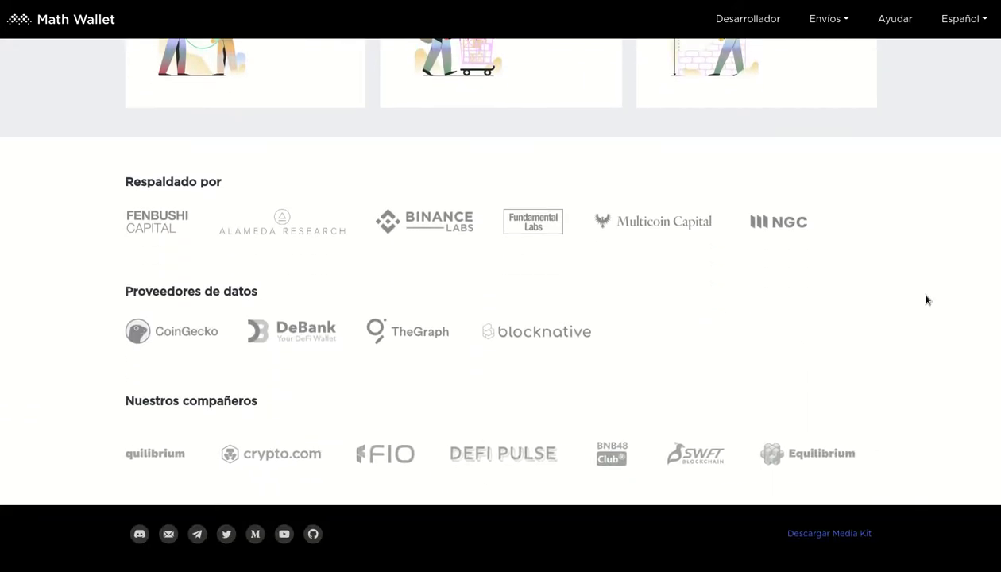
pyautogui.scroll(5, 926, 300)
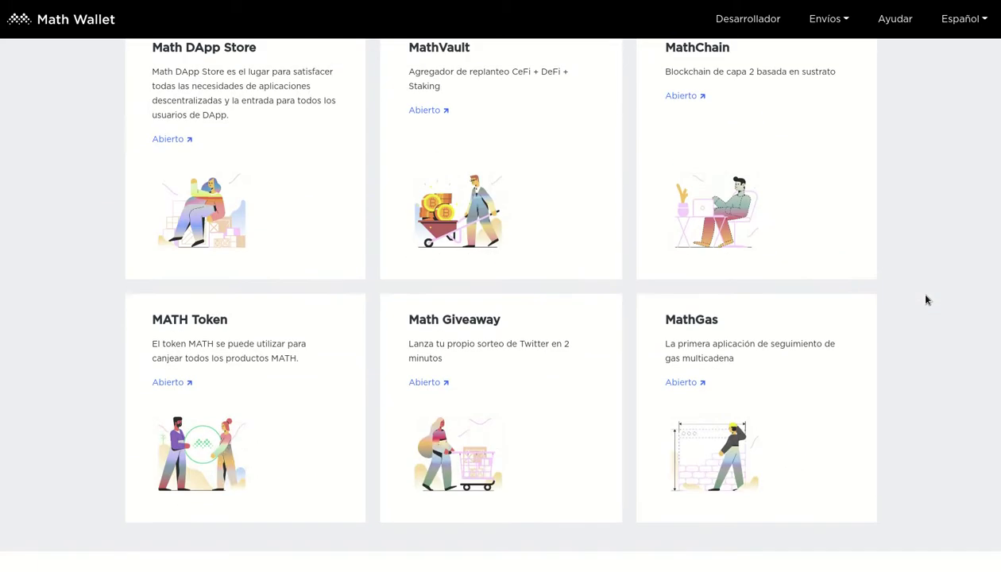
pyautogui.scroll(11, 926, 299)
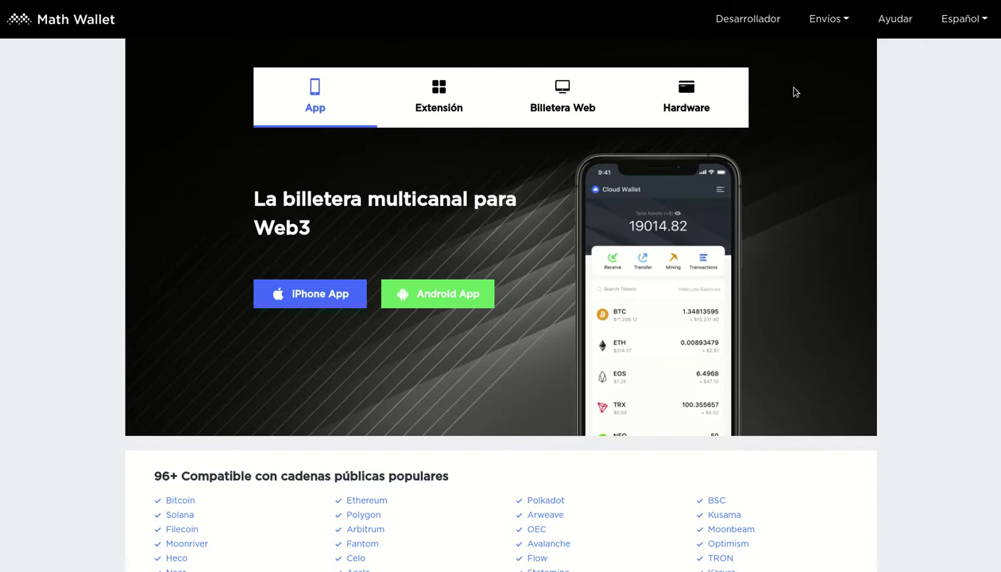
pyautogui.scroll(-5, 108, 394)
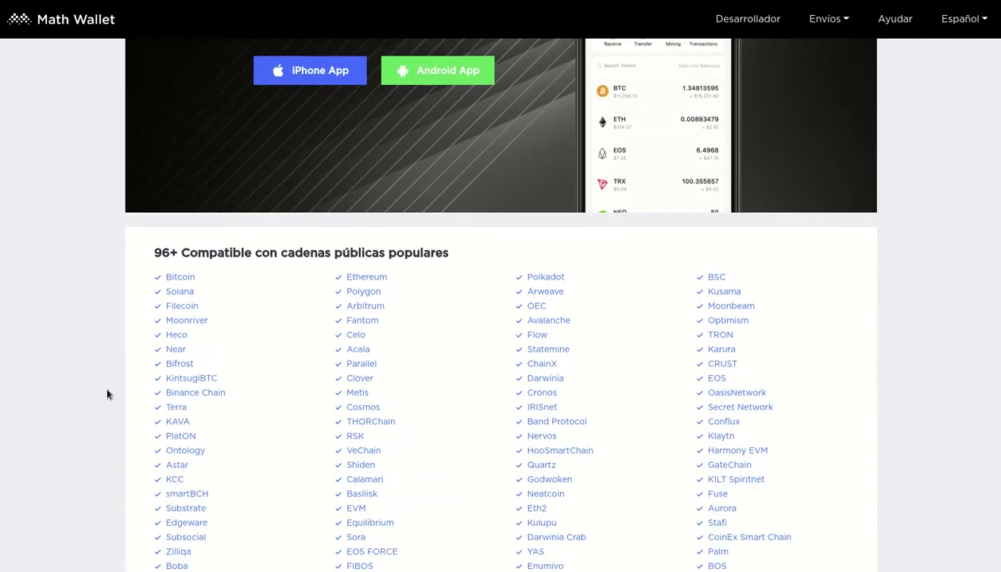